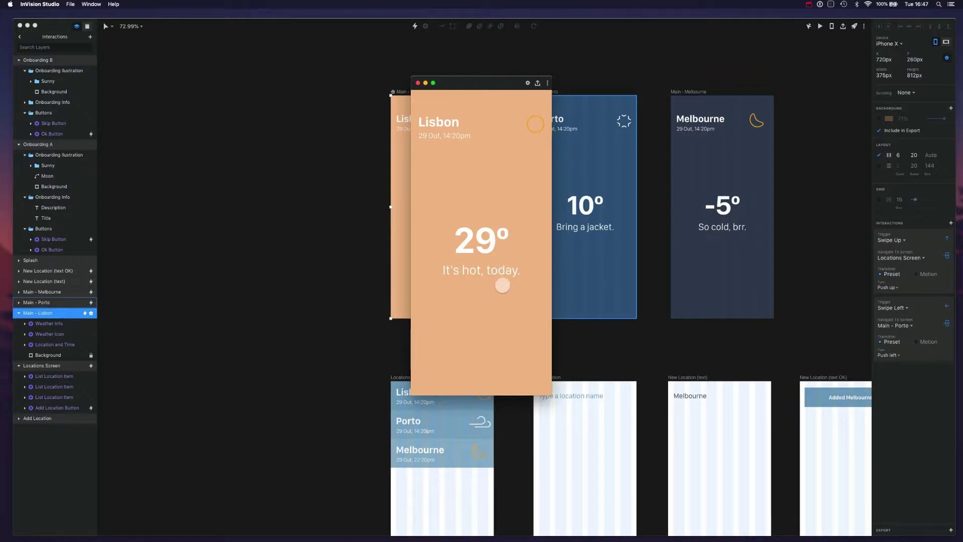
Swipe from the Lisbon screen to Porto, then back to Lisbon in the preview.
drag(526, 269, 428, 271)
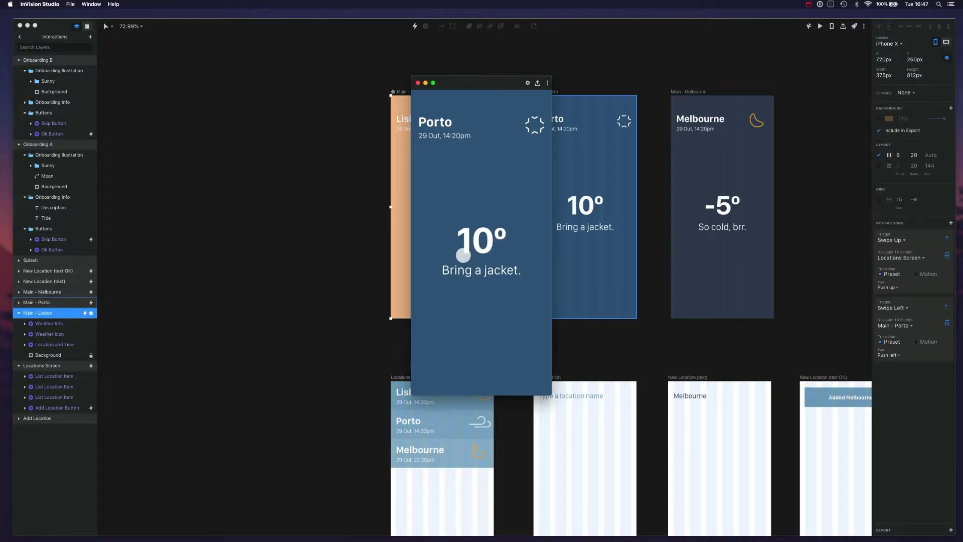
drag(463, 255, 539, 267)
drag(486, 251, 532, 254)
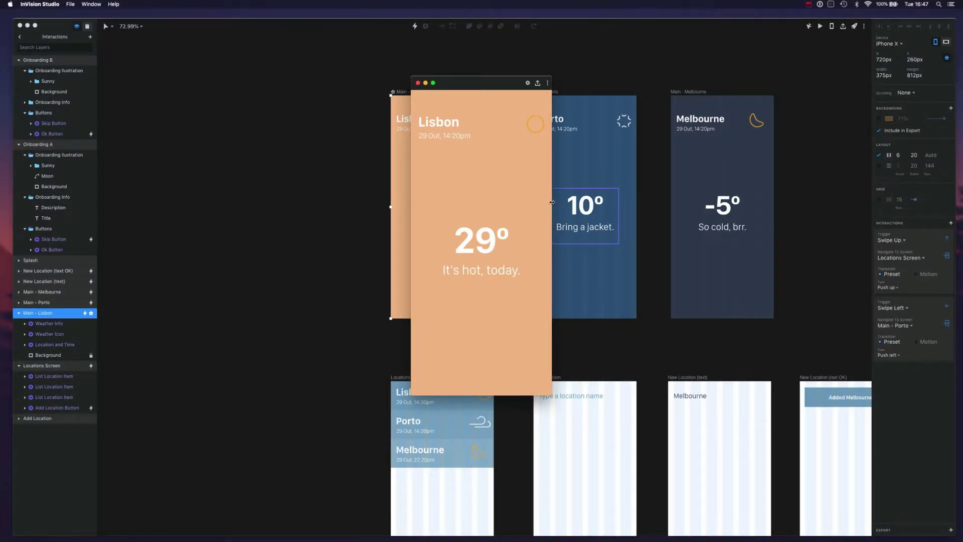
Clear the canvas selection, then show and dismiss the device-pairing QR code.
click(418, 83)
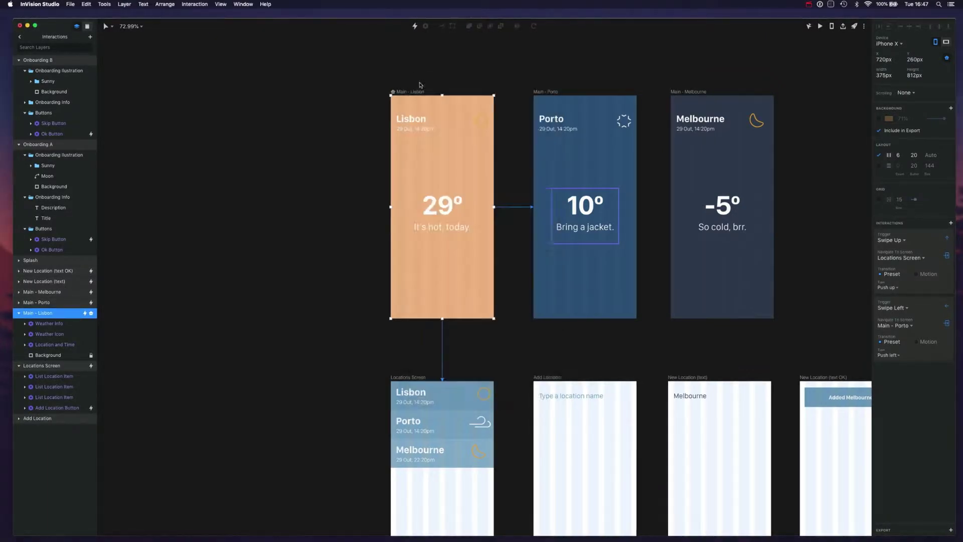
click(827, 38)
click(831, 26)
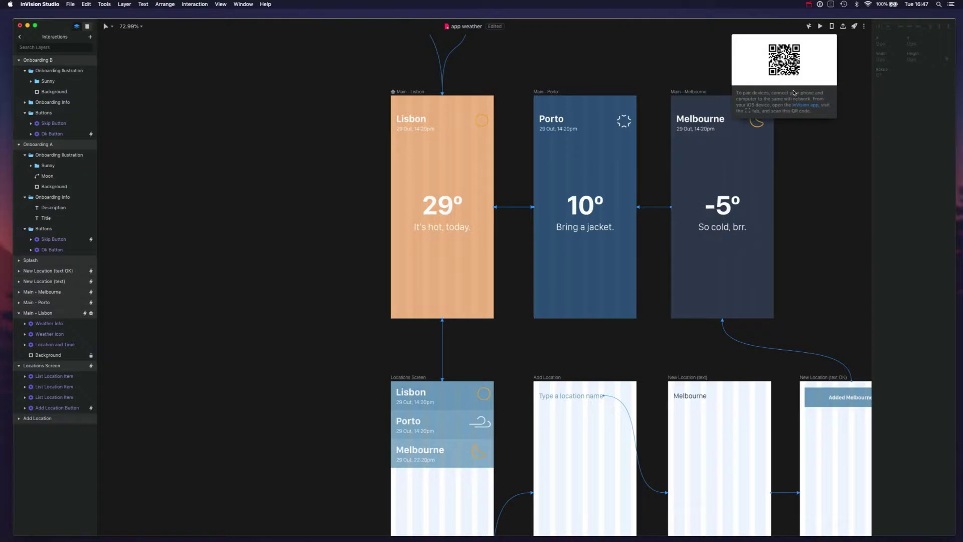
click(809, 186)
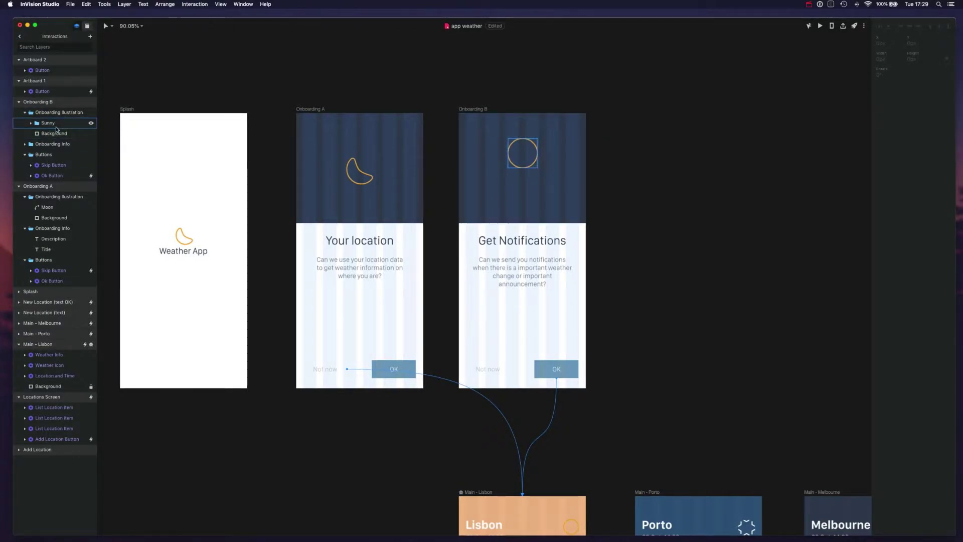
Paste a copy of the Your location moon into Onboarding B's illustration.
click(56, 207)
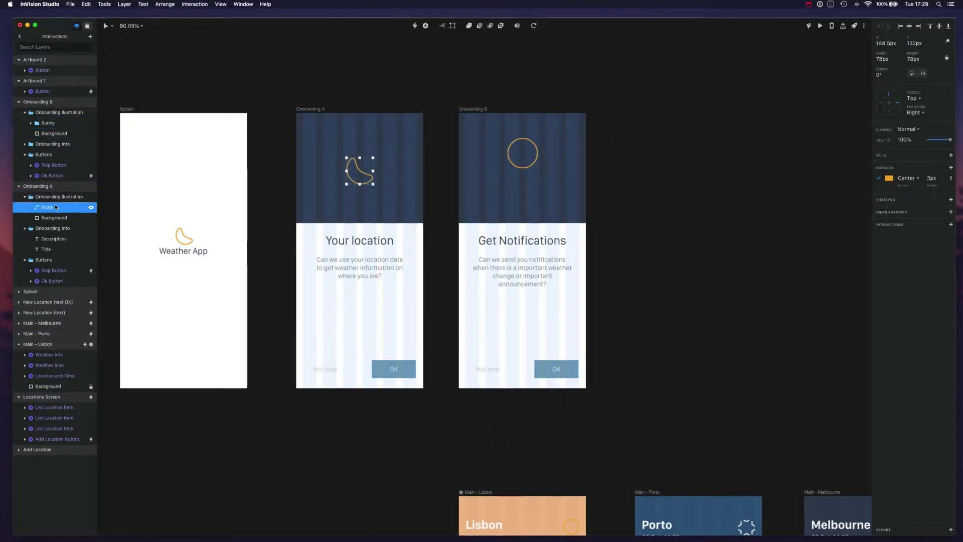
click(60, 113)
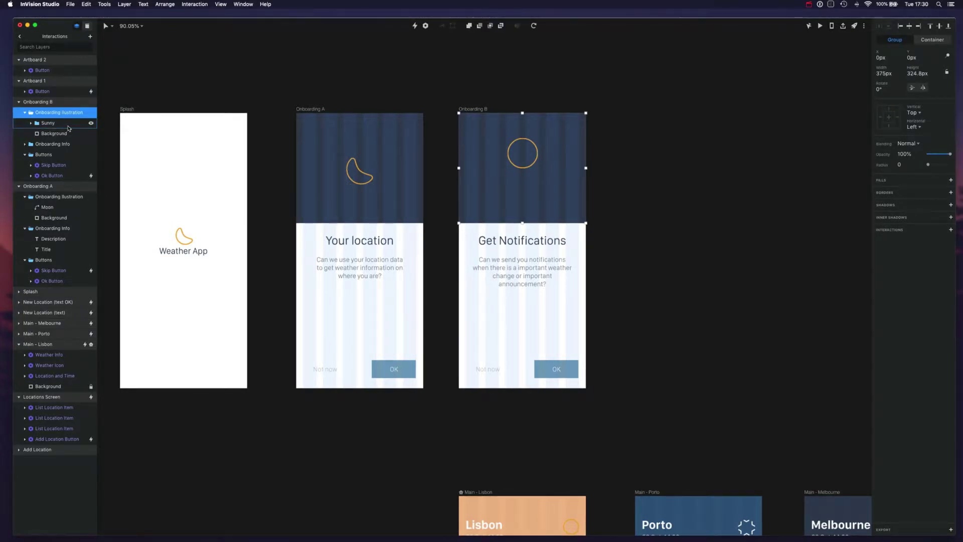
key(super+v)
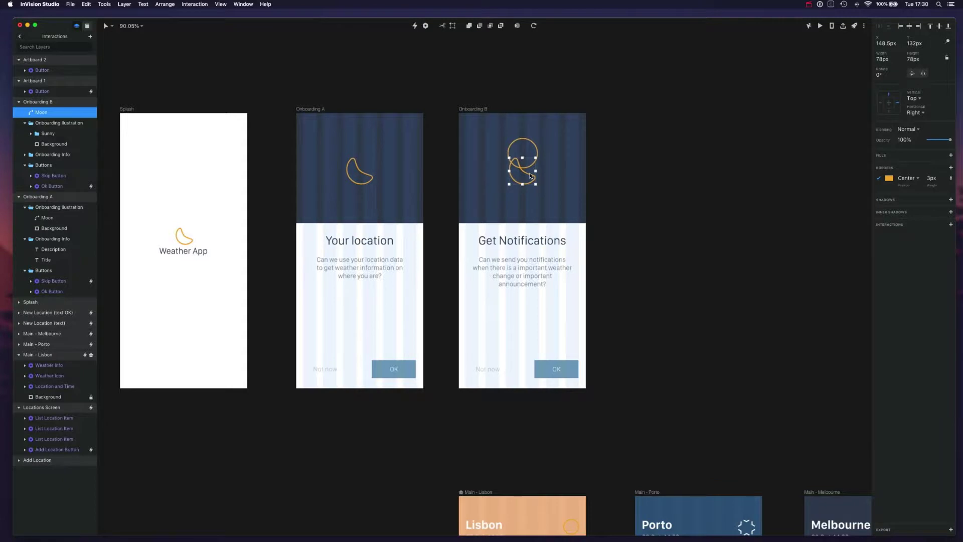
Move the pasted moon down to Y 325 near the title and set its opacity to 0%.
drag(531, 175, 533, 241)
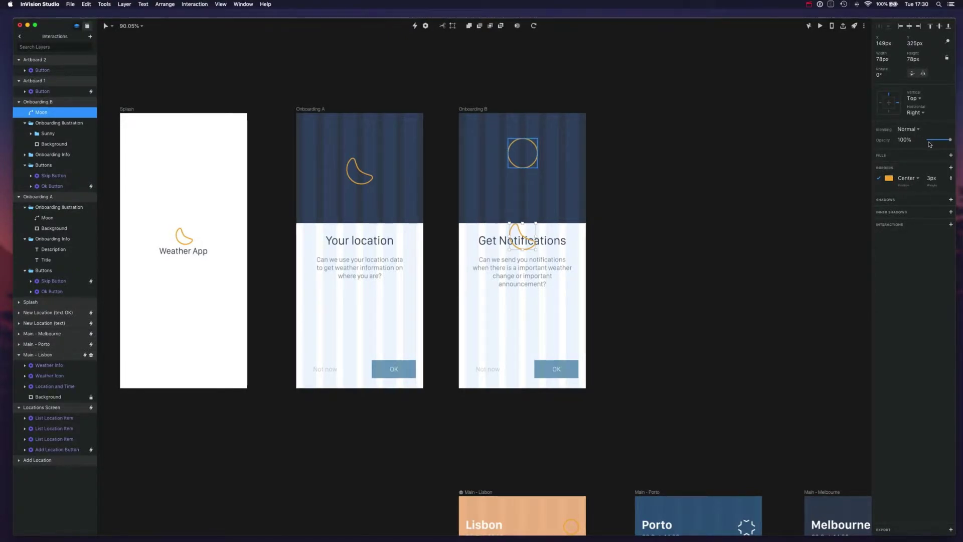
drag(951, 139, 920, 140)
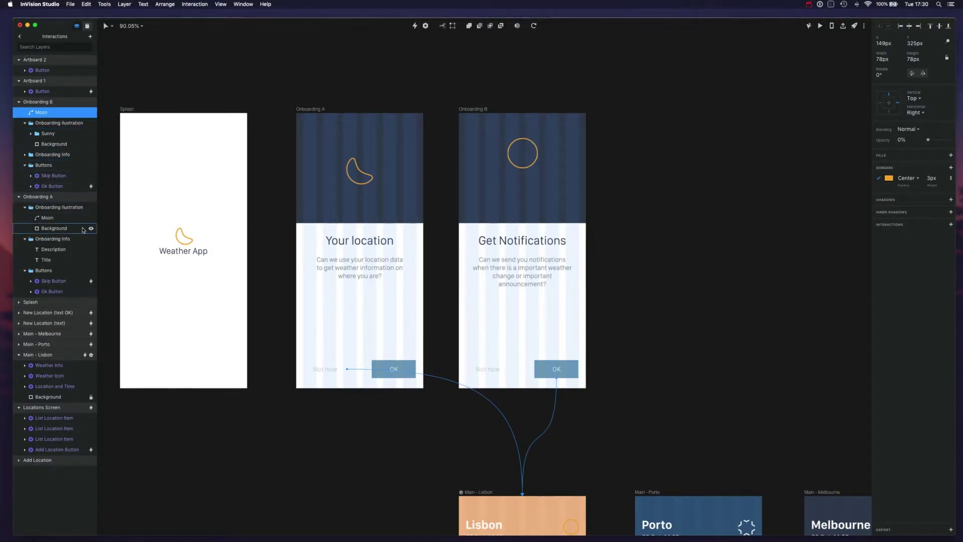
click(51, 134)
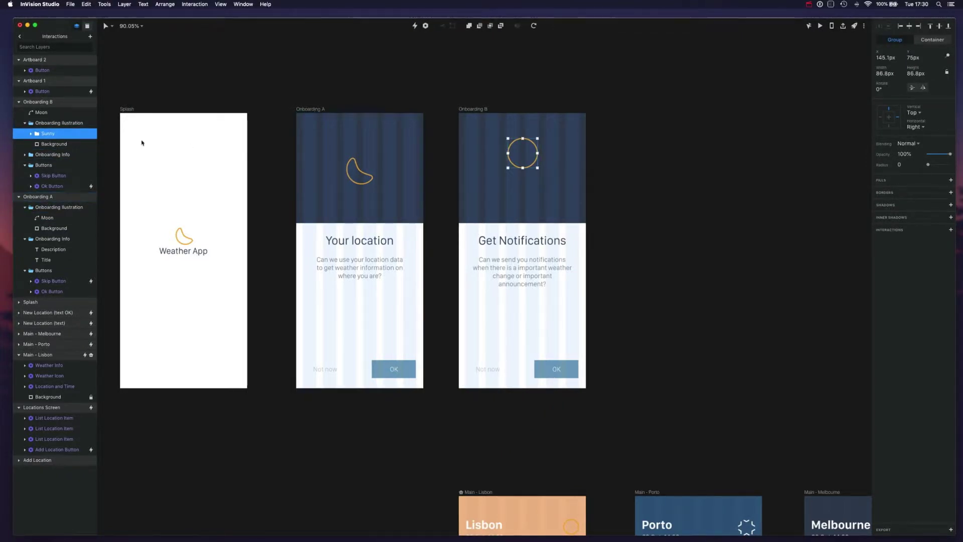
Paste the Sunny group into Onboarding A's illustration and move it above the artboard.
click(49, 208)
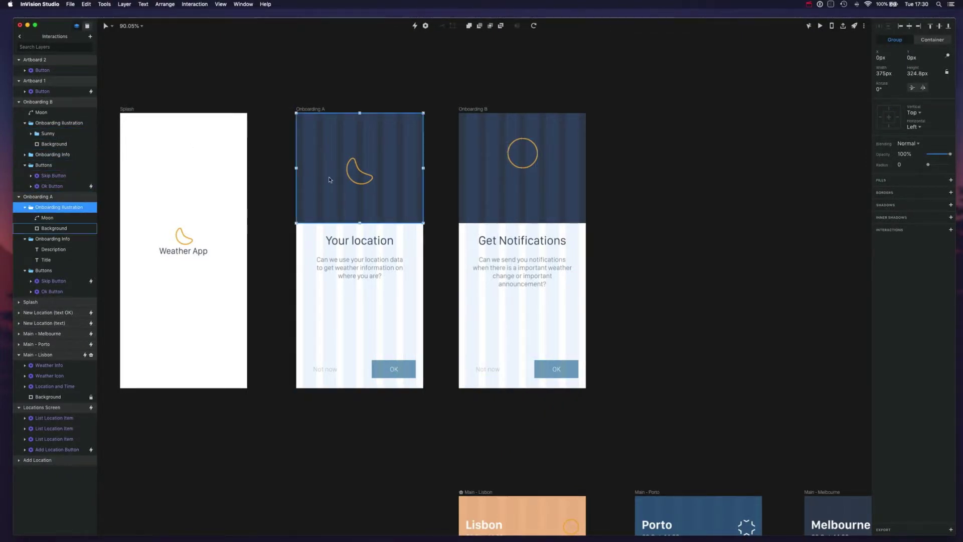
key(super+v)
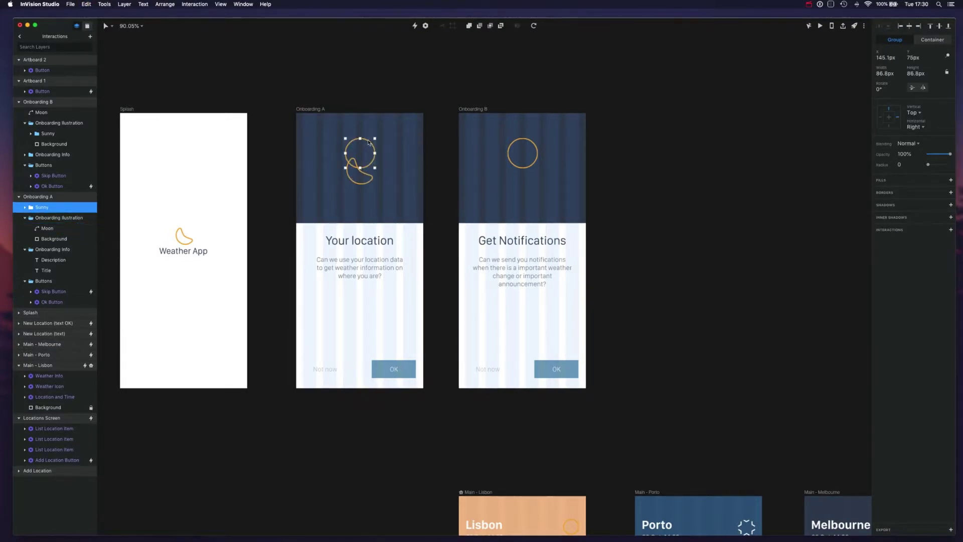
drag(367, 137, 362, 54)
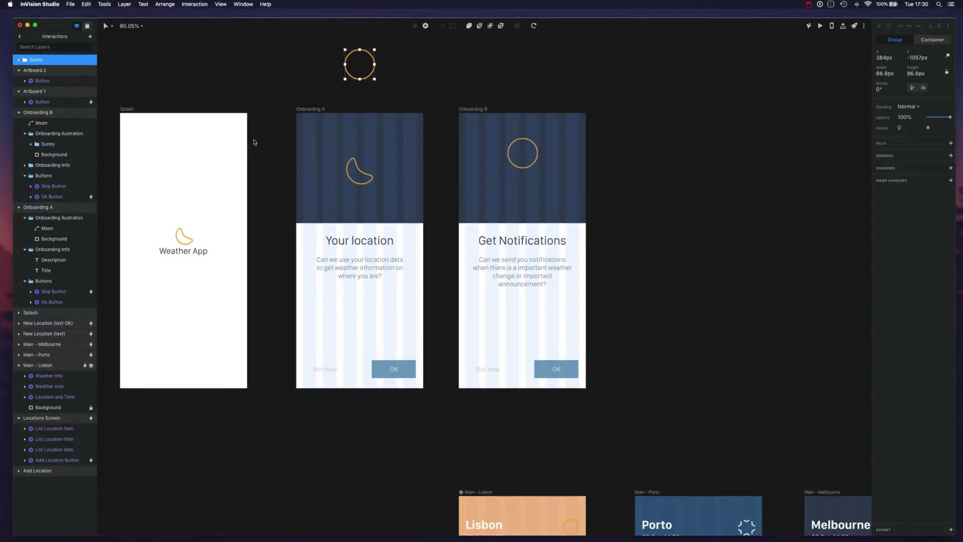
Re-nest the Sunny layer inside Onboarding A in the layers panel.
drag(35, 60, 63, 226)
drag(36, 60, 70, 223)
drag(26, 60, 38, 212)
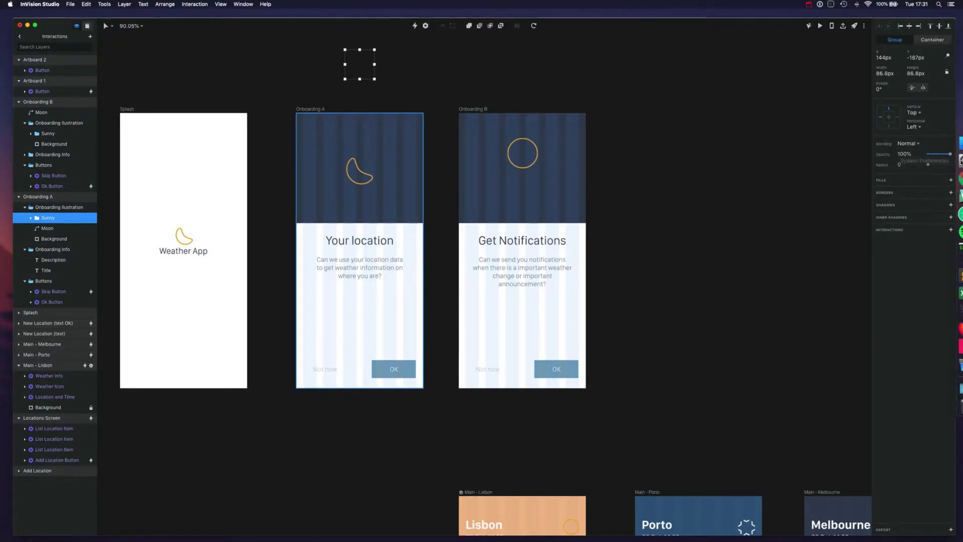
scroll(929, 155, down, 2)
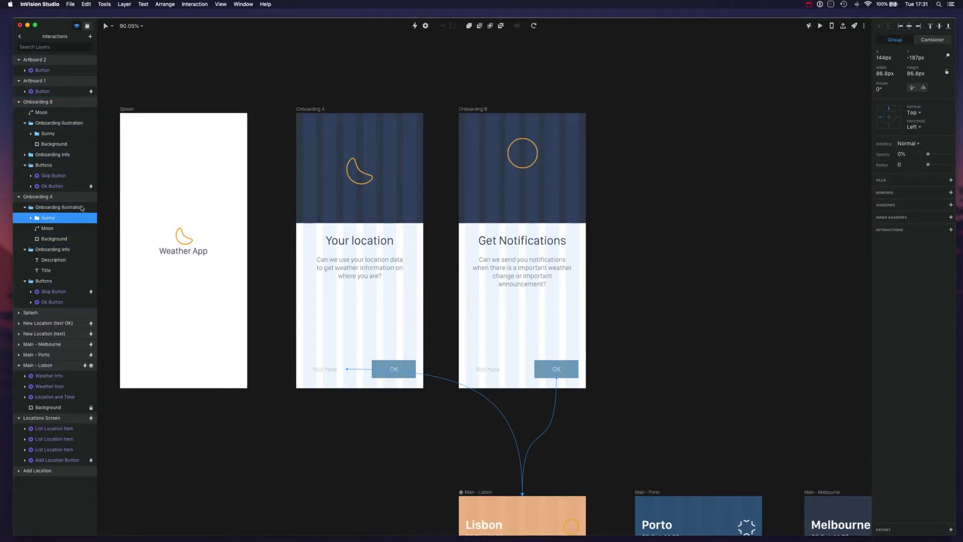
Change Onboarding B's Background fill to the document colour 78a1bb.
click(58, 144)
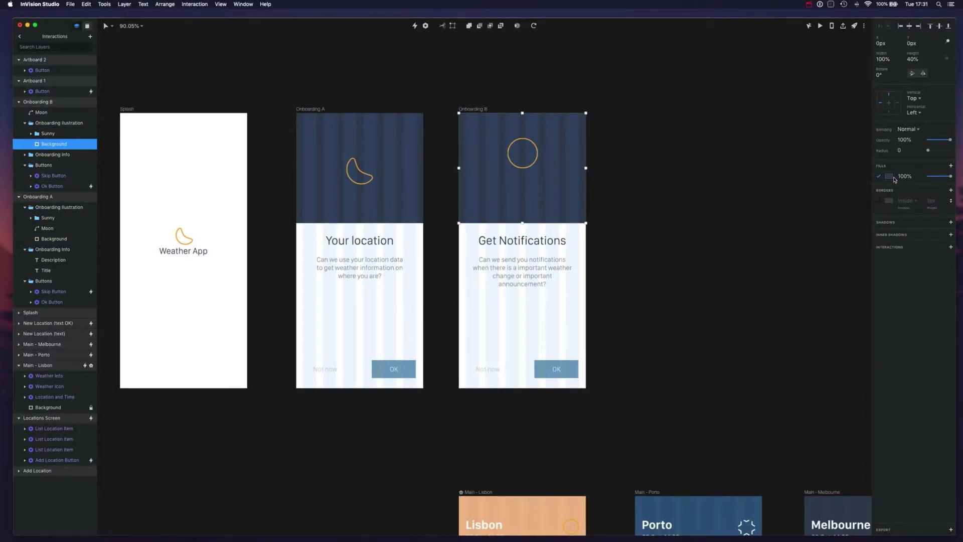
click(891, 177)
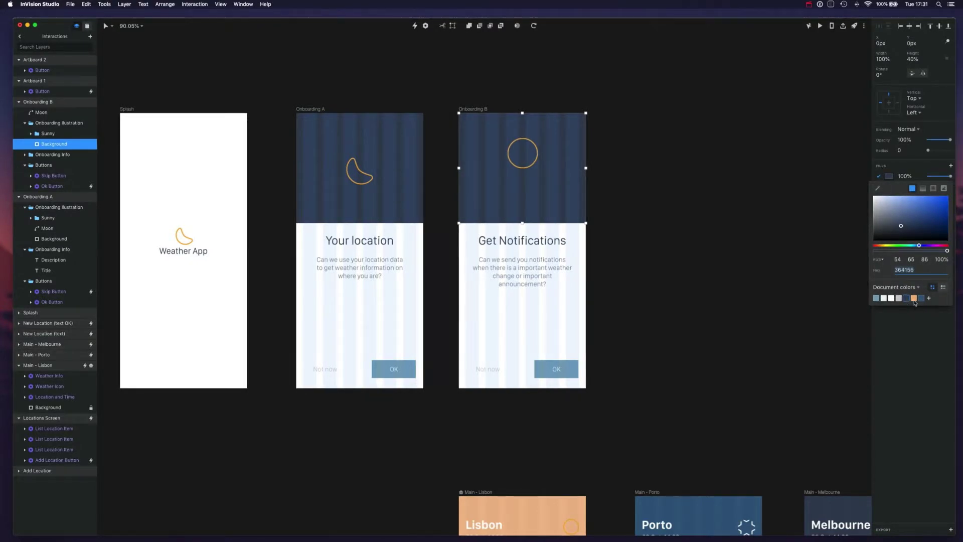
click(877, 298)
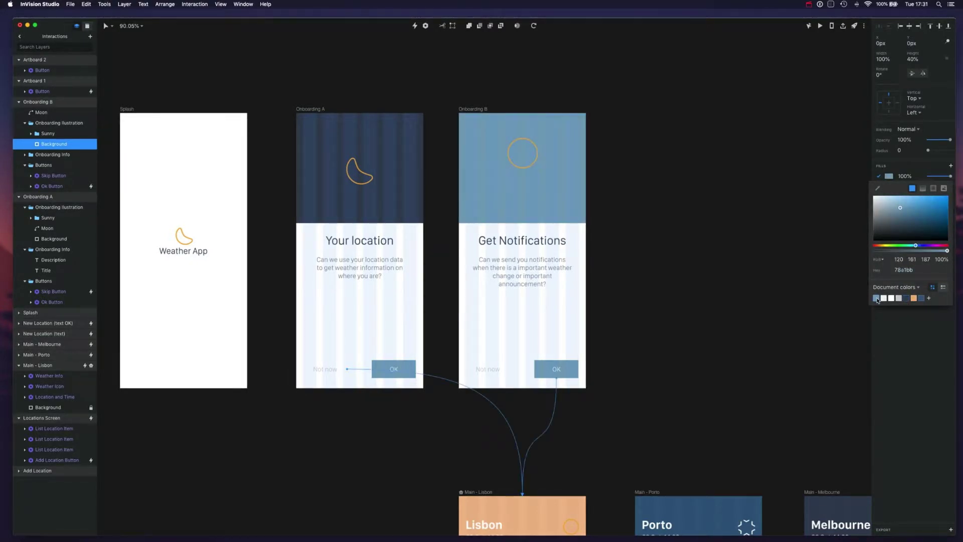
click(848, 235)
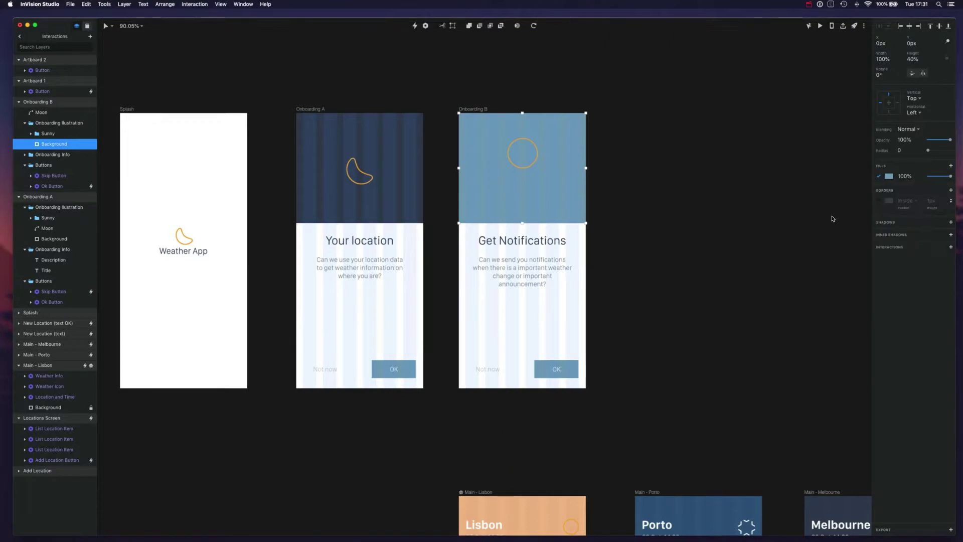
click(429, 113)
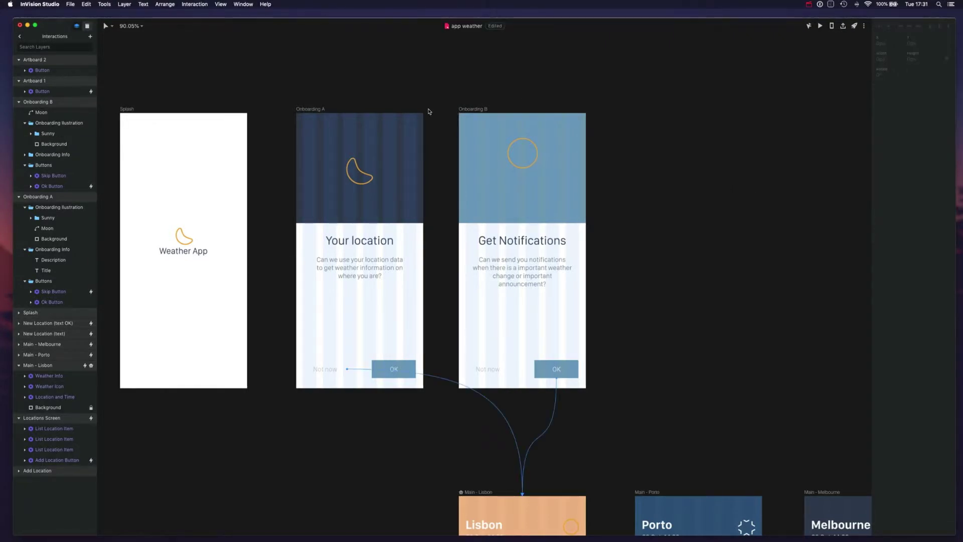
click(407, 368)
Link Onboarding A's Ok Button to Onboarding B on Tap with a 1.1 s Motion transition.
click(407, 368)
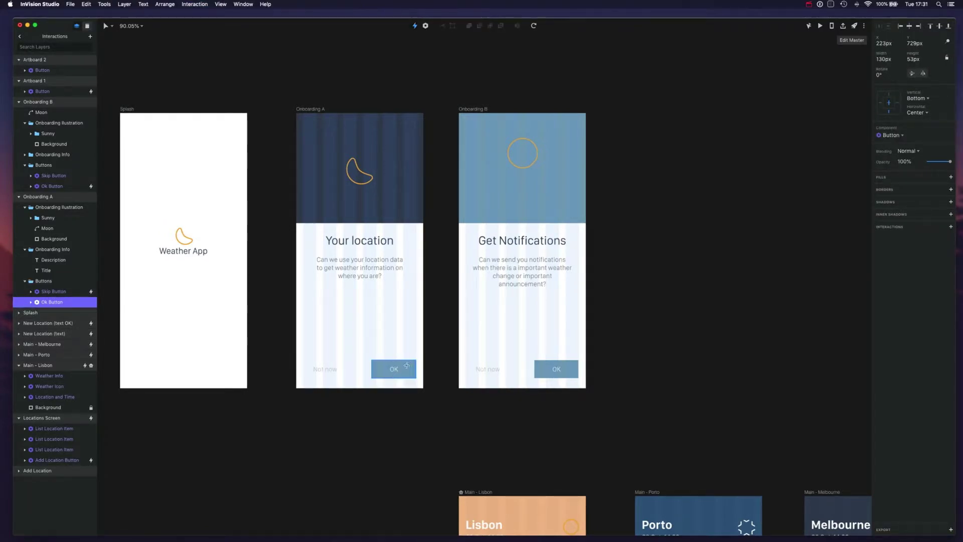
drag(400, 365, 476, 270)
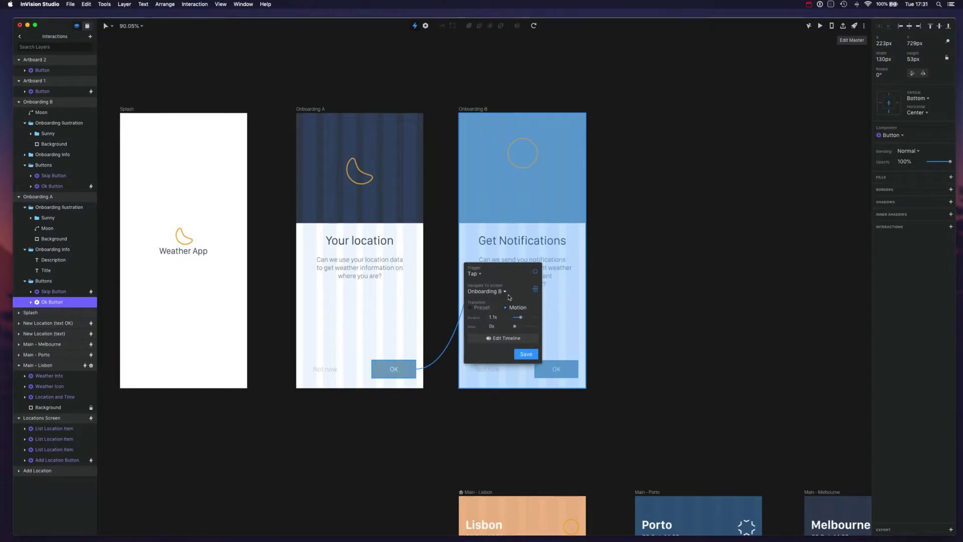
click(479, 307)
click(526, 355)
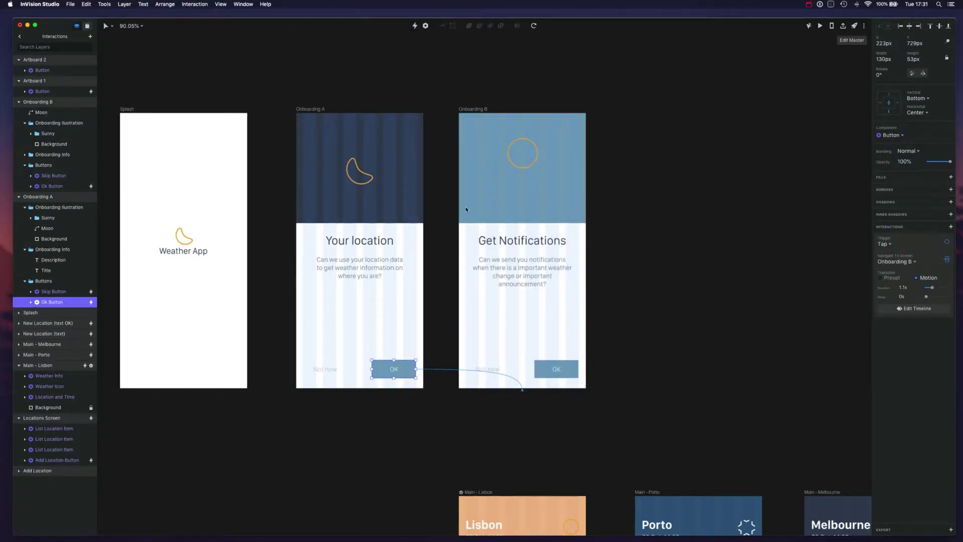
click(419, 116)
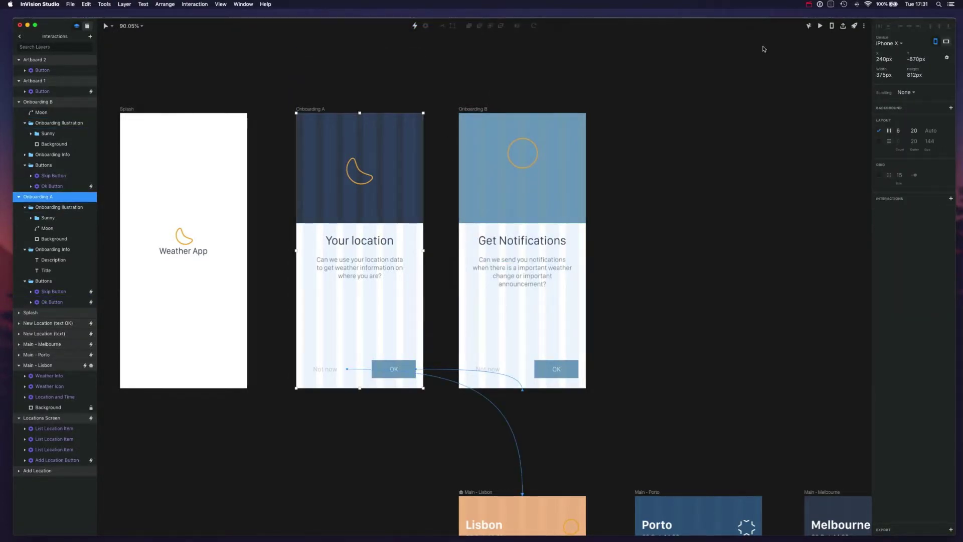
click(820, 26)
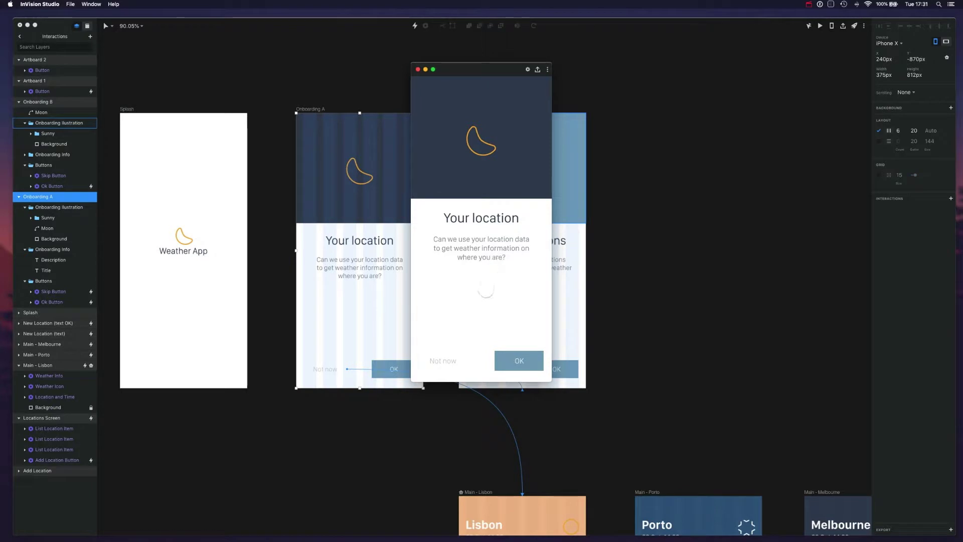
click(520, 358)
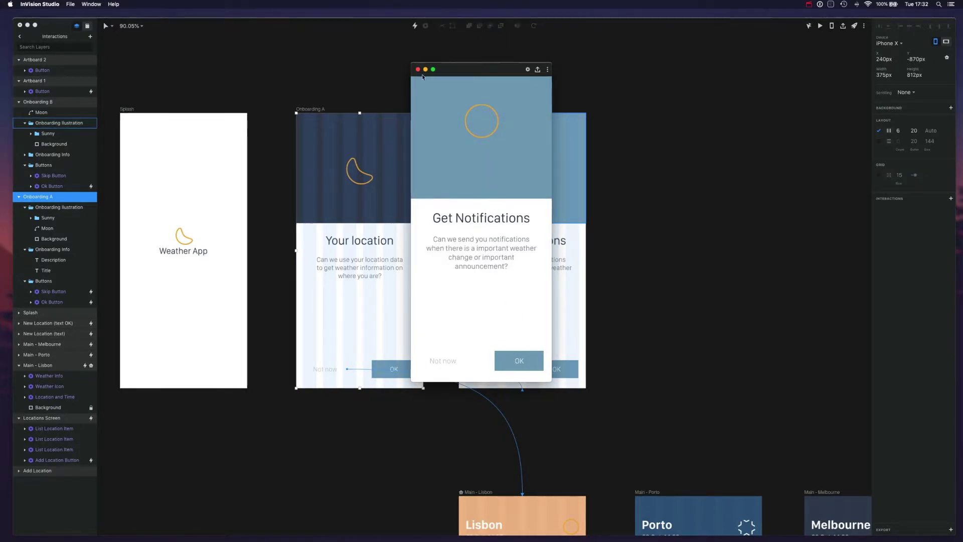
click(418, 70)
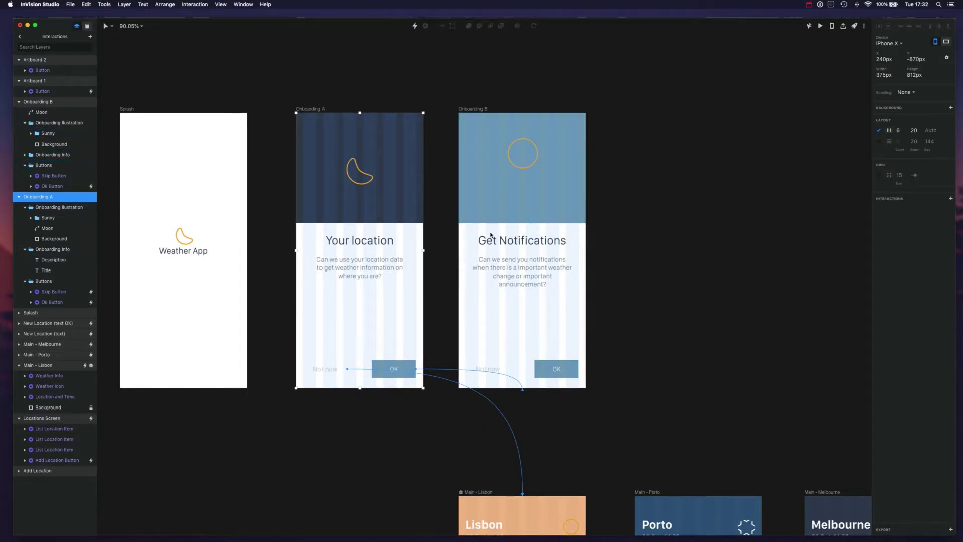
click(410, 366)
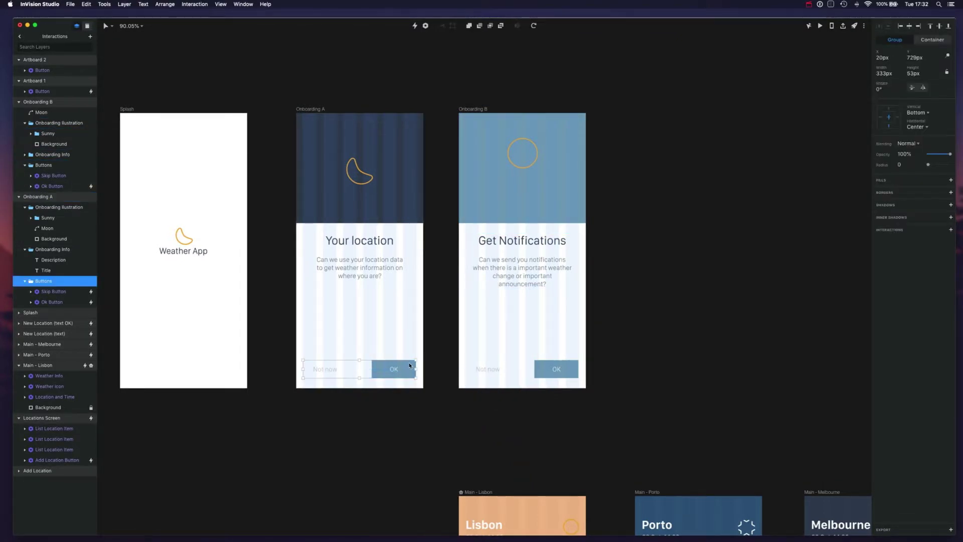
click(410, 365)
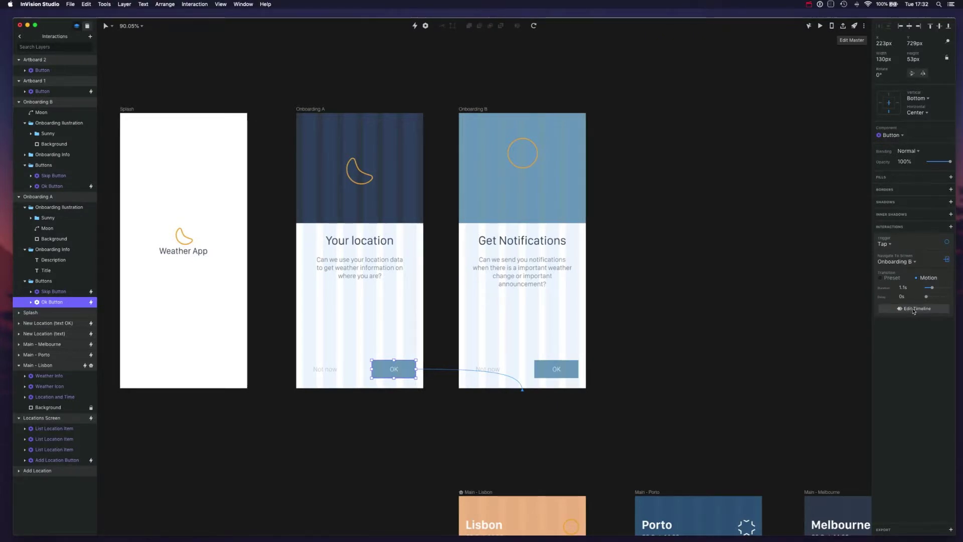
click(914, 309)
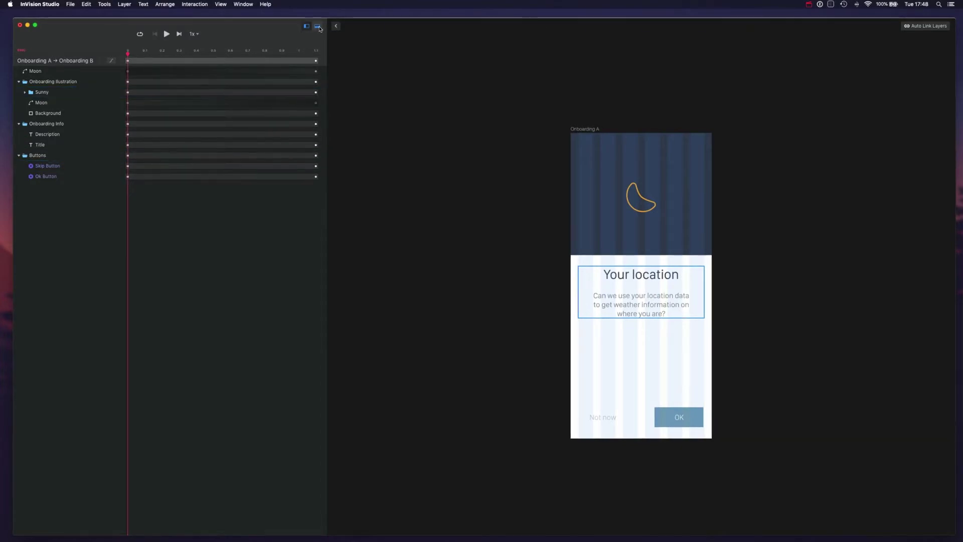
click(317, 25)
click(937, 451)
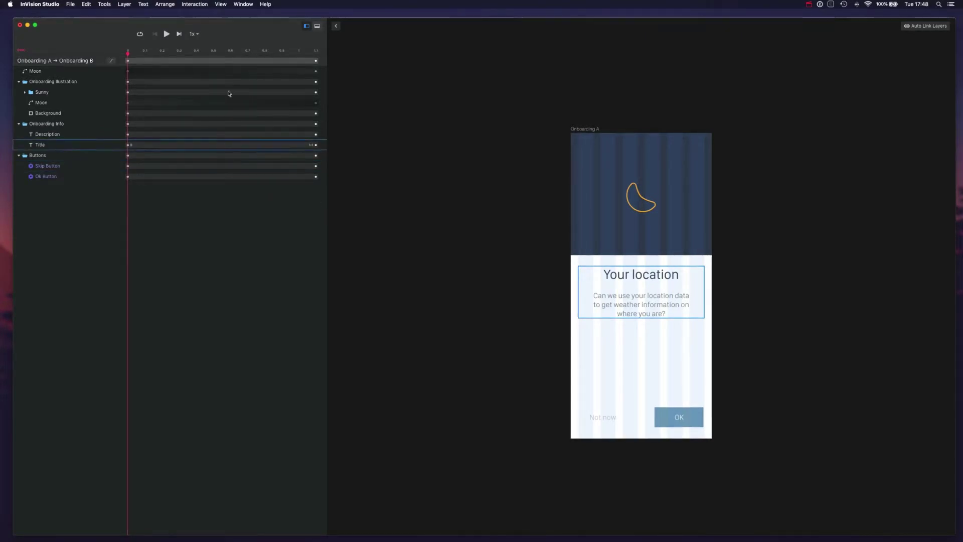
drag(186, 50, 237, 50)
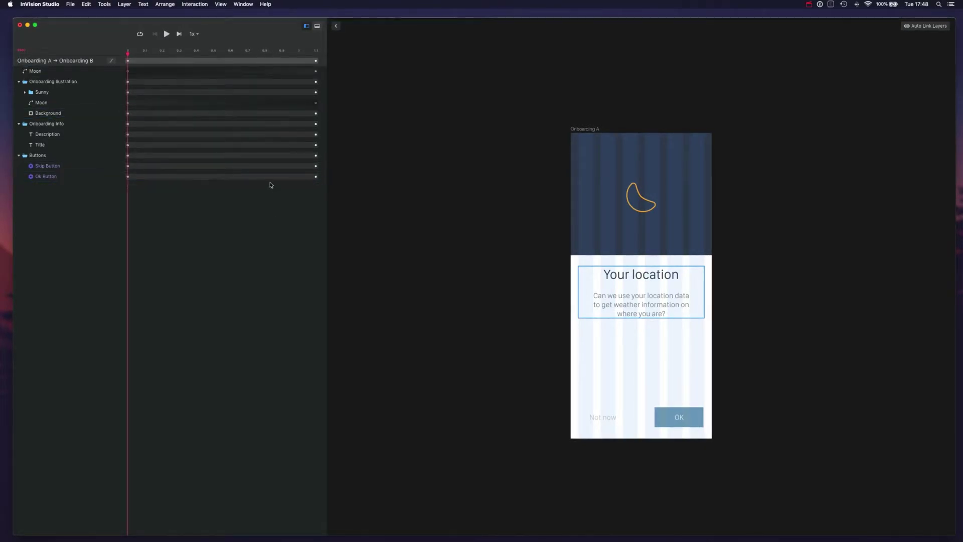
Scrub the Onboarding A → Onboarding B timeline to its end, rescale the ruler, and play it.
click(626, 142)
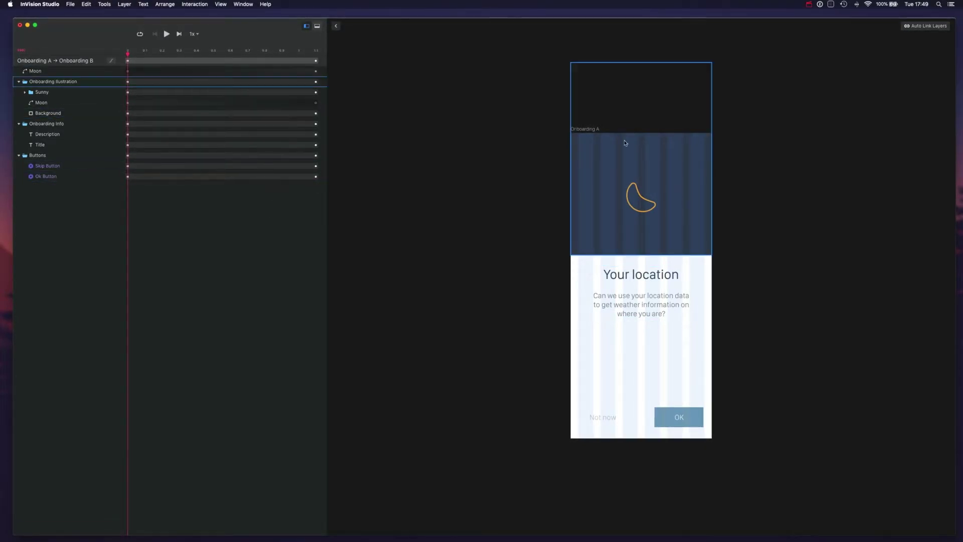
click(273, 65)
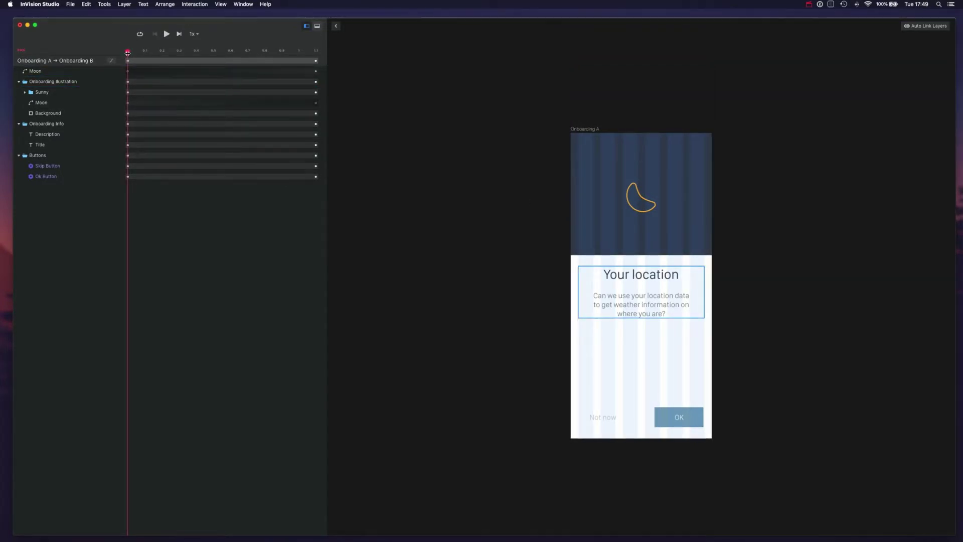
click(128, 52)
drag(125, 55, 316, 55)
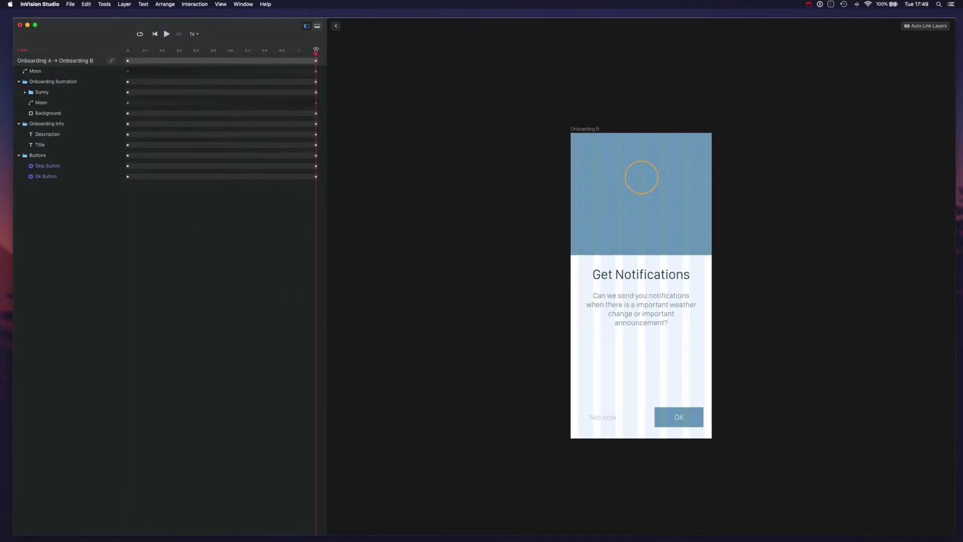
drag(316, 49, 183, 52)
key(space)
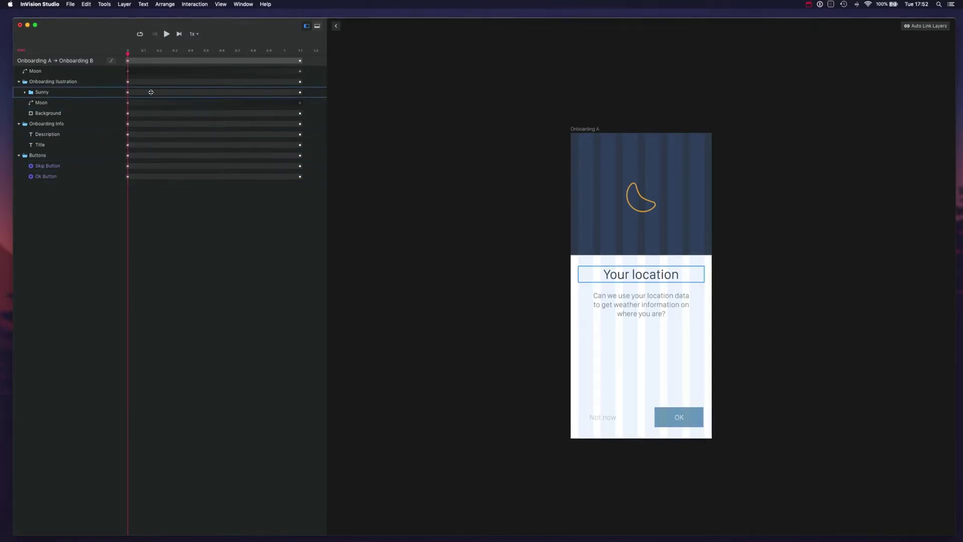
key(space)
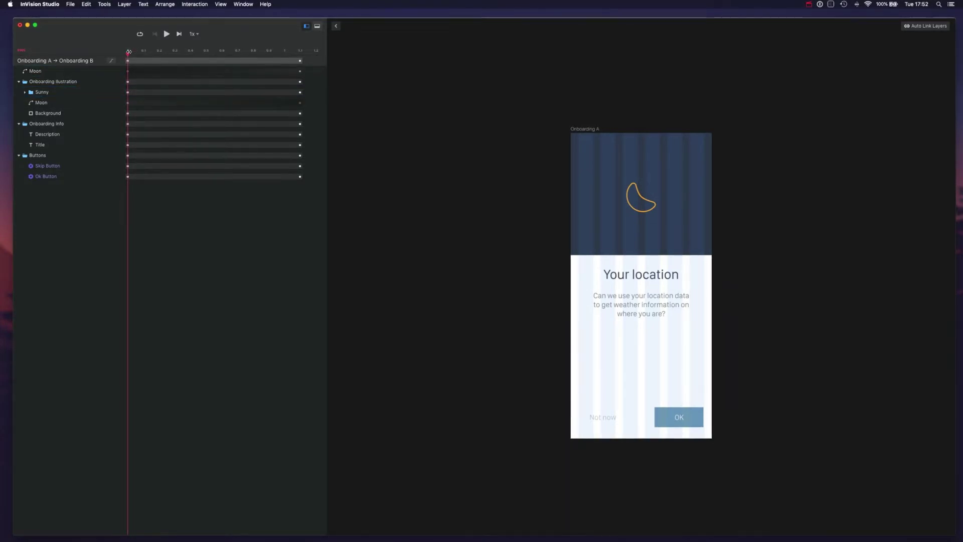
drag(128, 52, 169, 61)
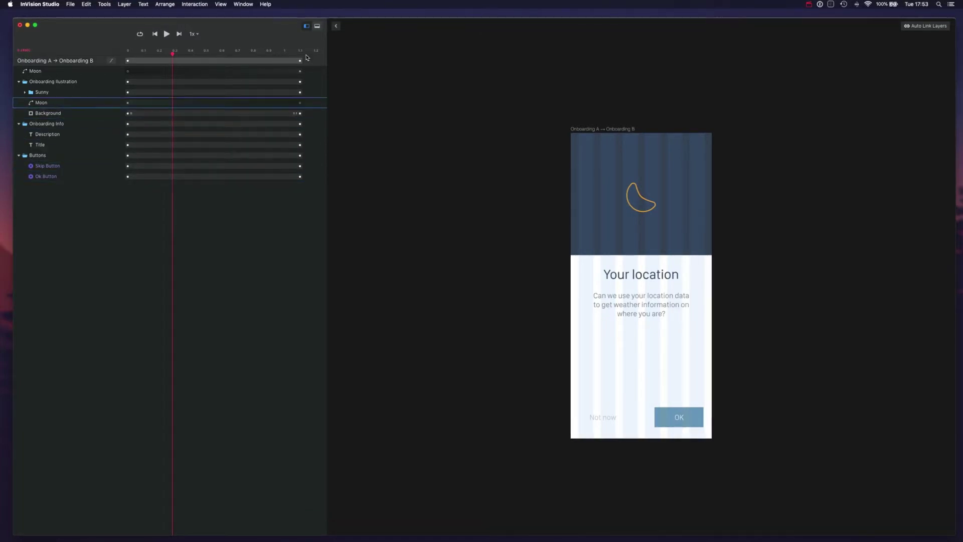
click(336, 26)
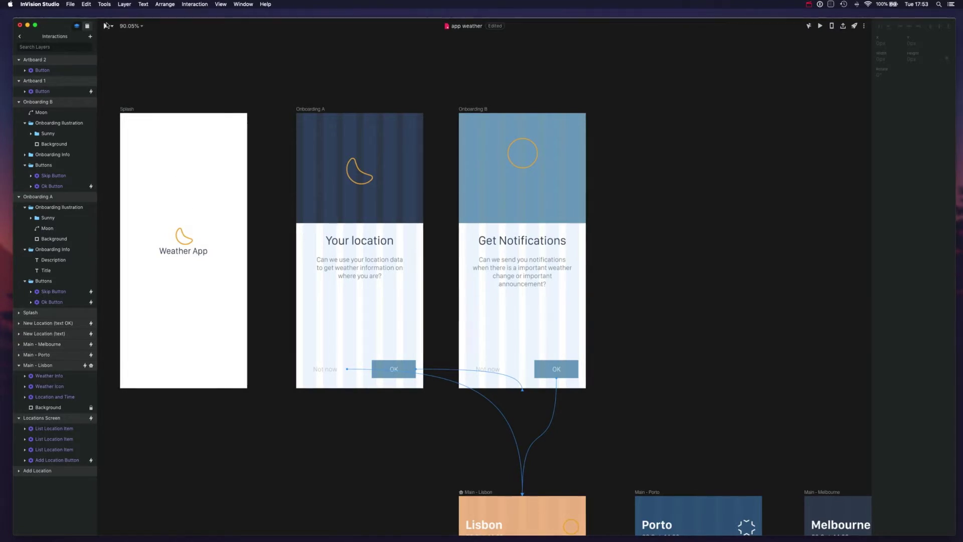
Drag a Button component from the Library onto Onboarding A and rename it Example.
key(super+l)
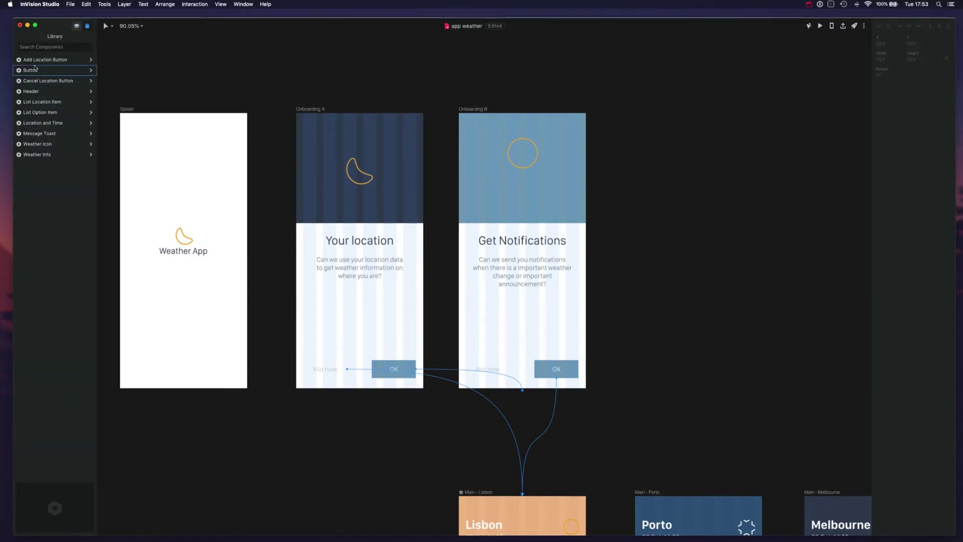
drag(50, 70, 356, 327)
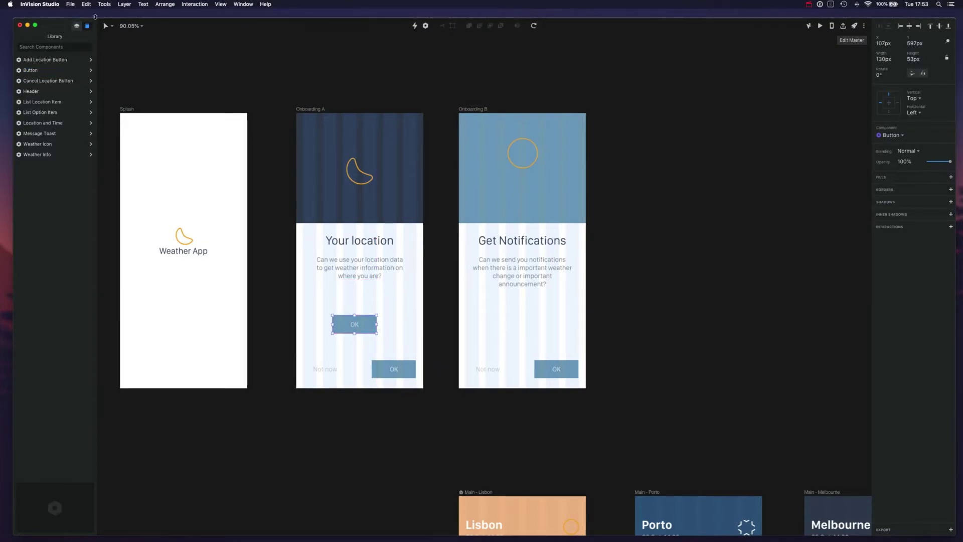
key(super+l)
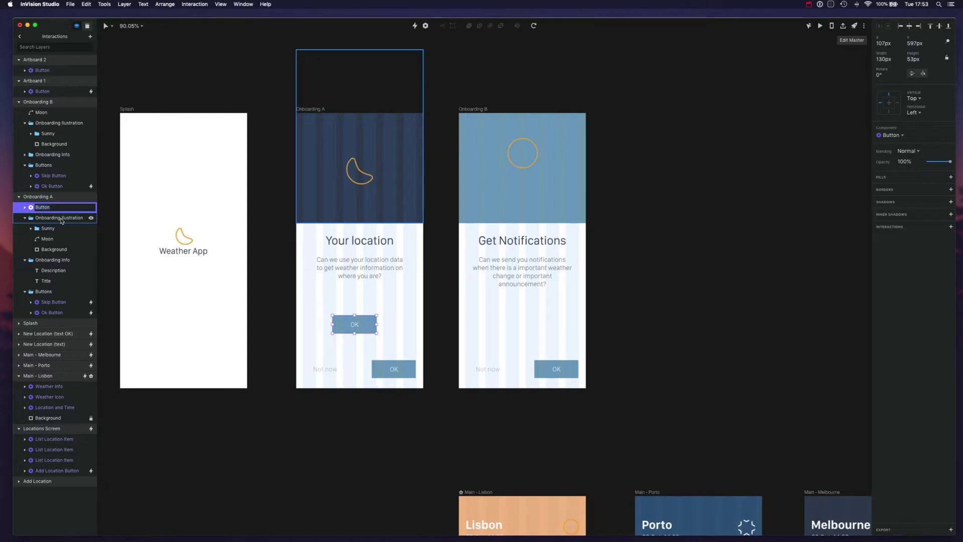
text(Example)
key(Return)
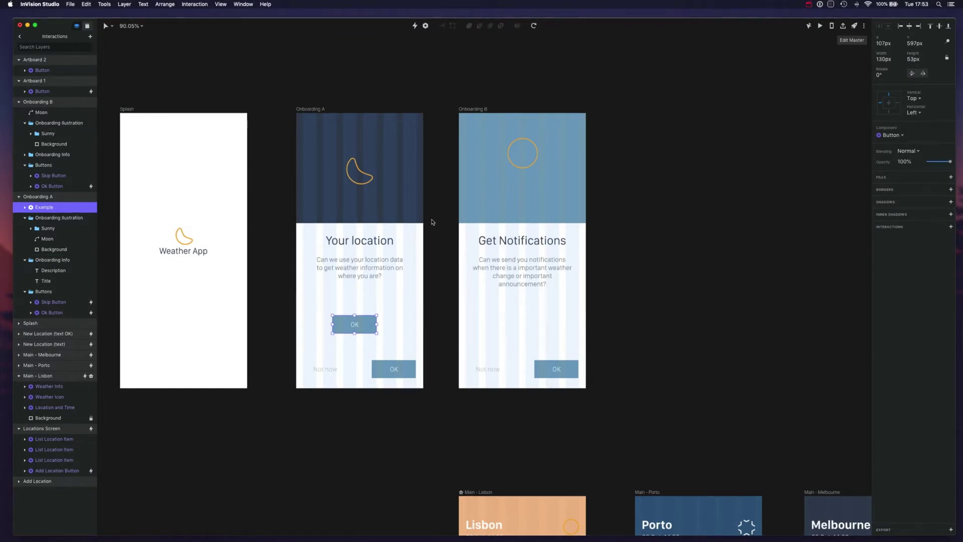
Select the Ok Button inside the Buttons group and open its transition timeline.
click(415, 367)
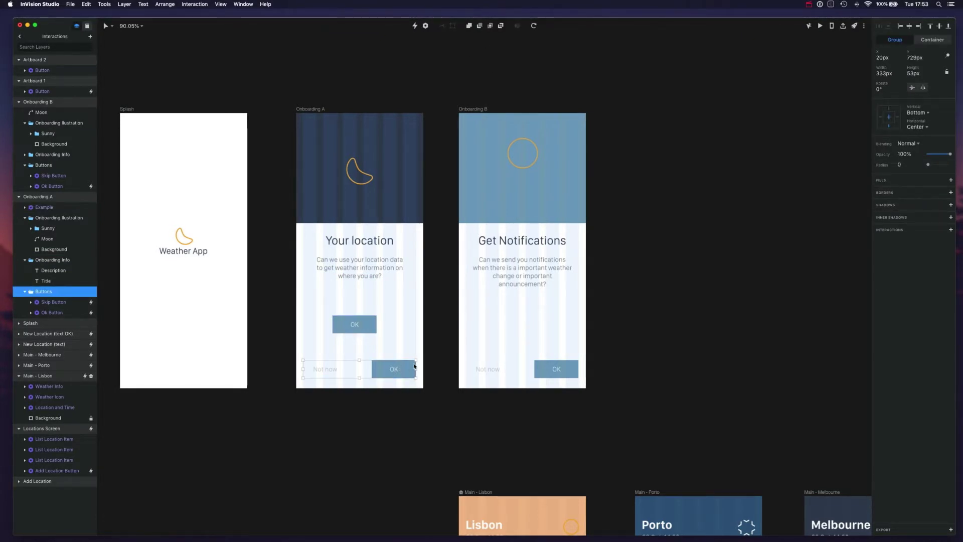
double_click(408, 370)
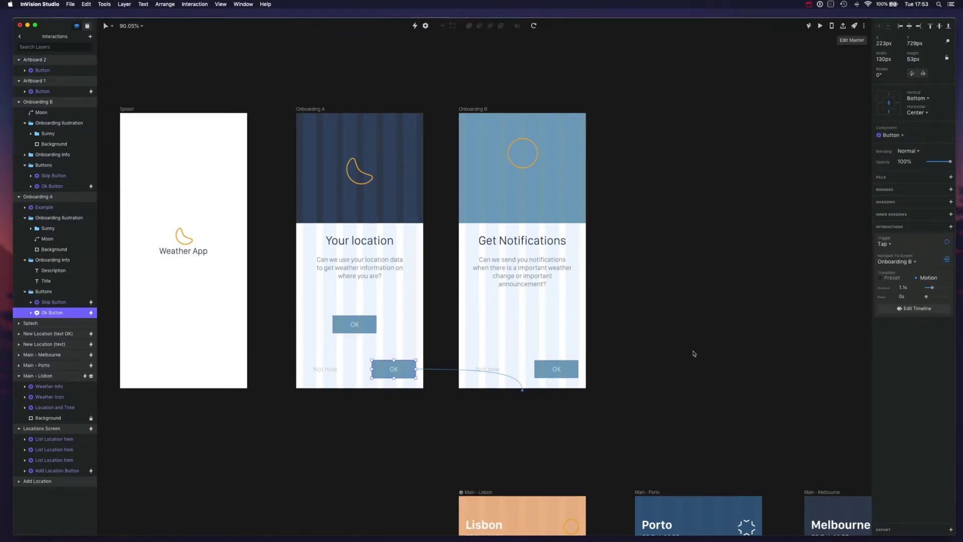
click(918, 308)
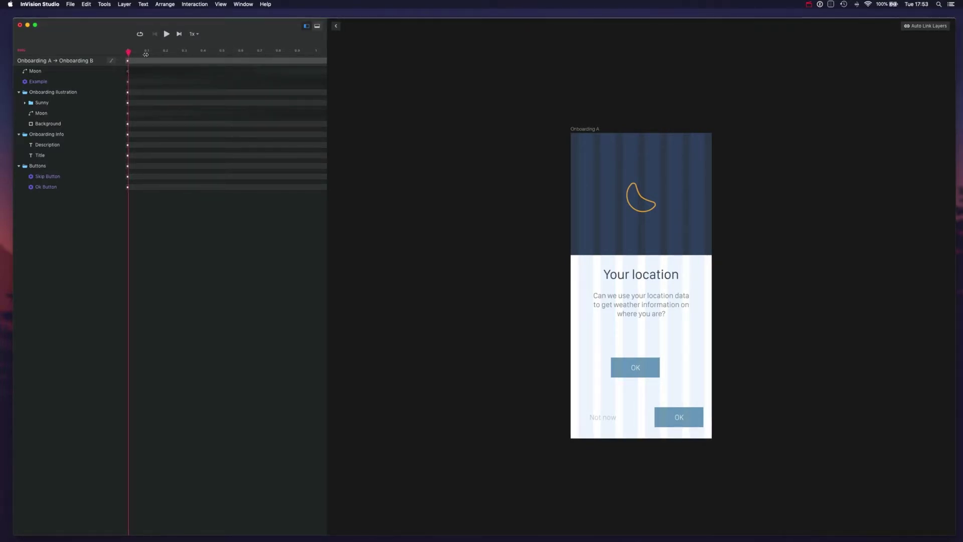
Widen the timeline to 1.2 s, inspect the Example track, and scrub through the moon-to-circle morph.
drag(146, 54, 203, 53)
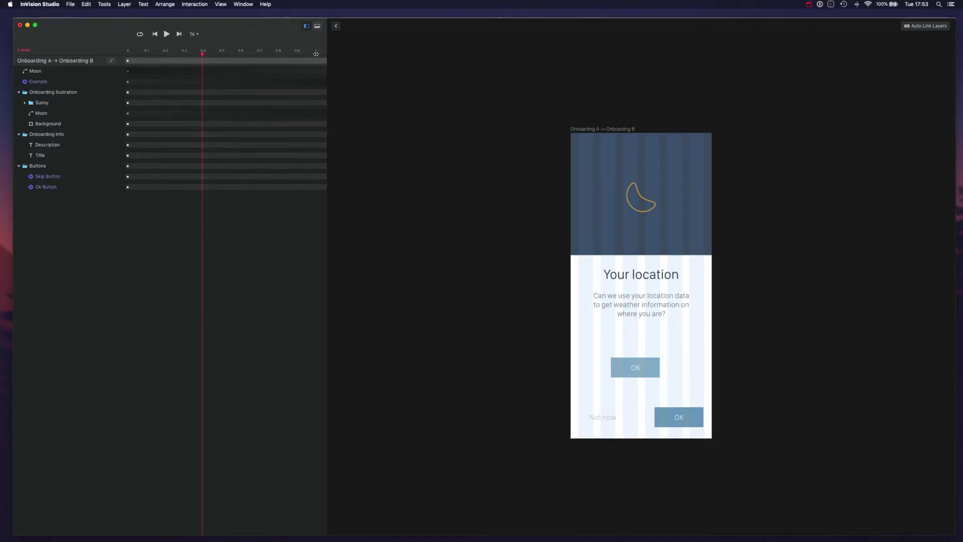
mouse_move(304, 56)
mouse_down()
mouse_move(207, 56)
mouse_move(315, 58)
mouse_up()
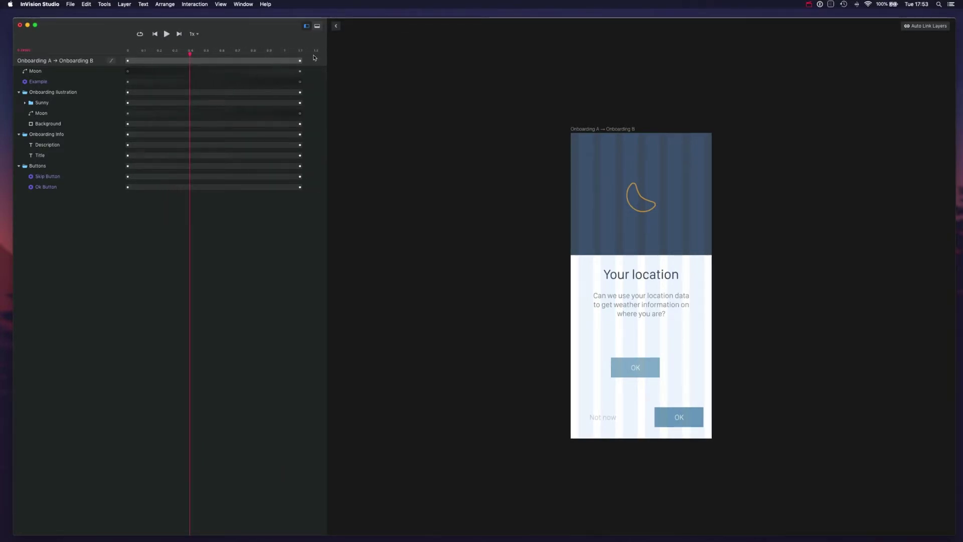
click(67, 83)
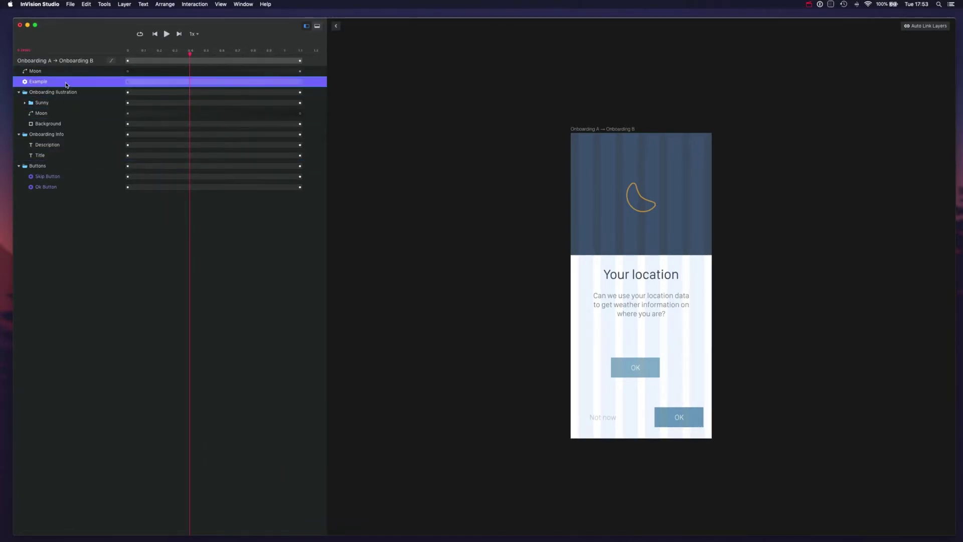
click(266, 232)
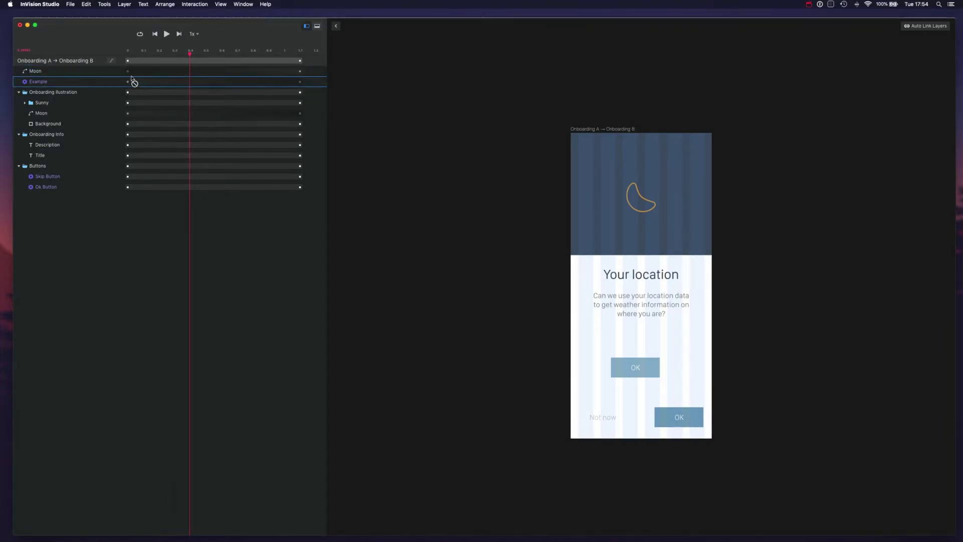
drag(190, 52, 133, 52)
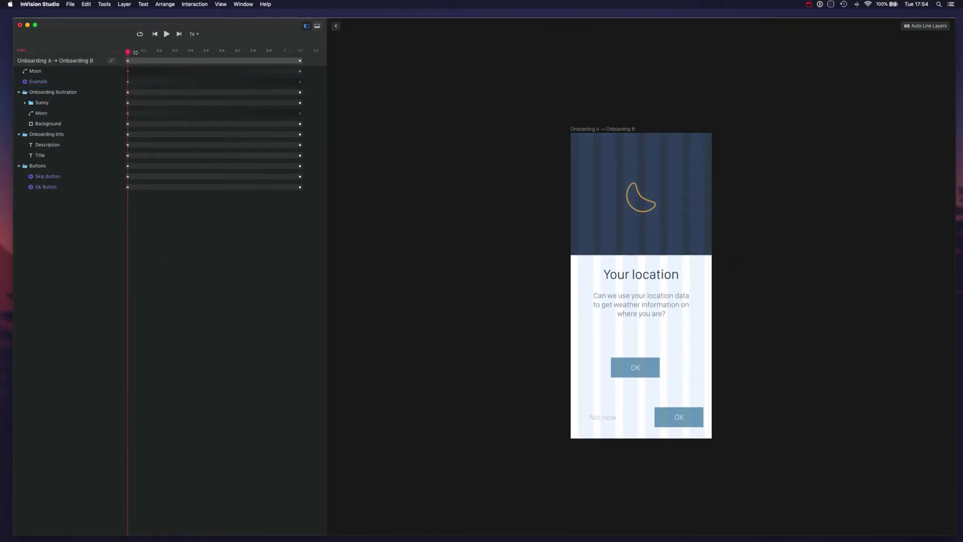
drag(135, 52, 252, 52)
drag(141, 54, 172, 54)
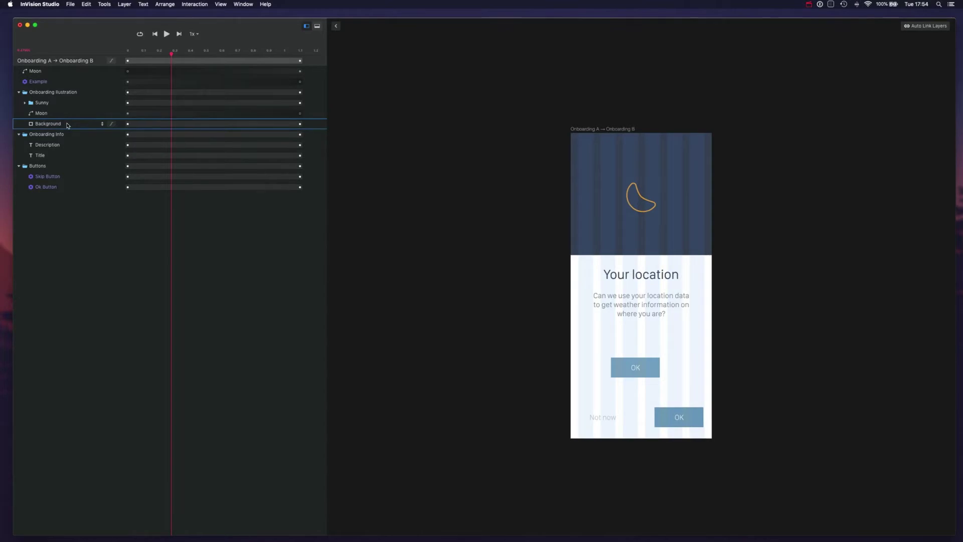
Select the nested Moon and top-level Moon rows together in the timeline.
click(48, 114)
click(39, 72)
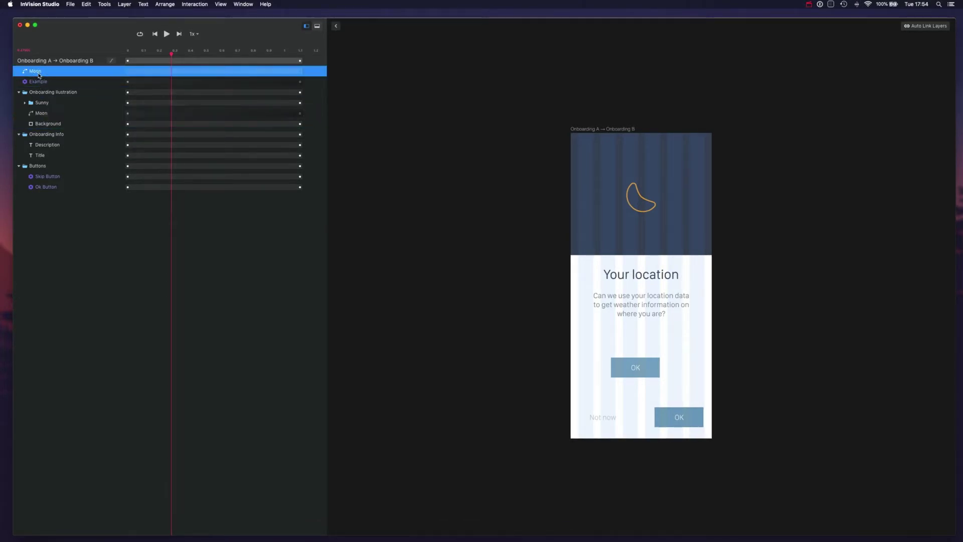
click(50, 115)
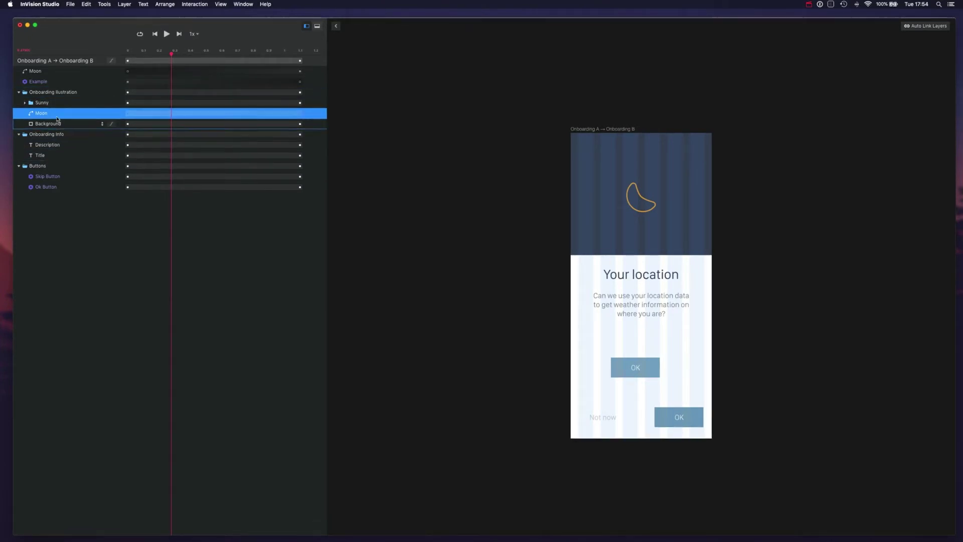
click(44, 74)
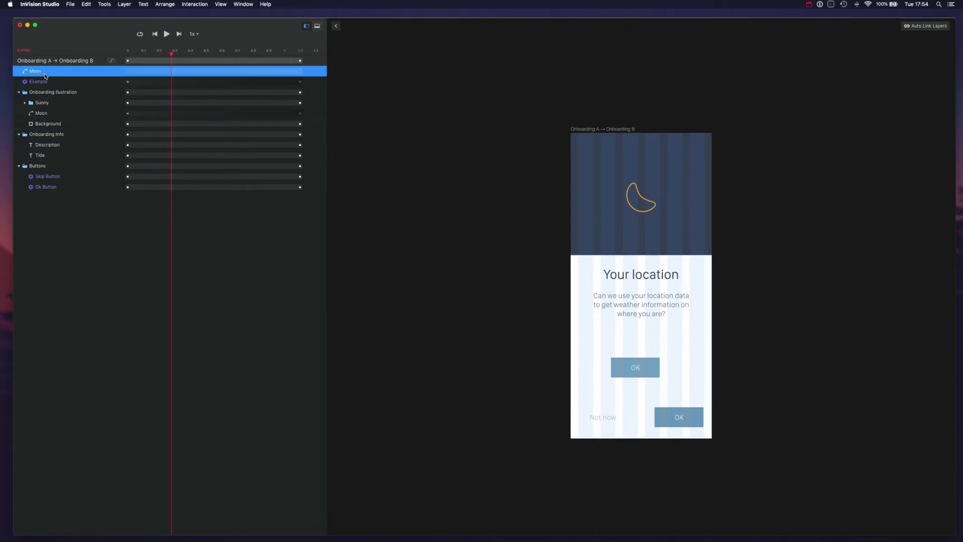
super+click(44, 114)
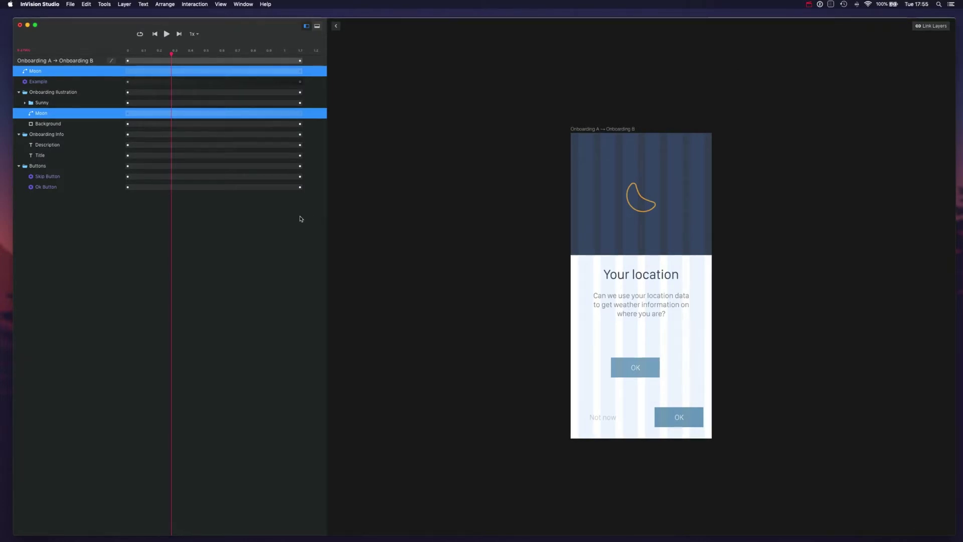
click(53, 136)
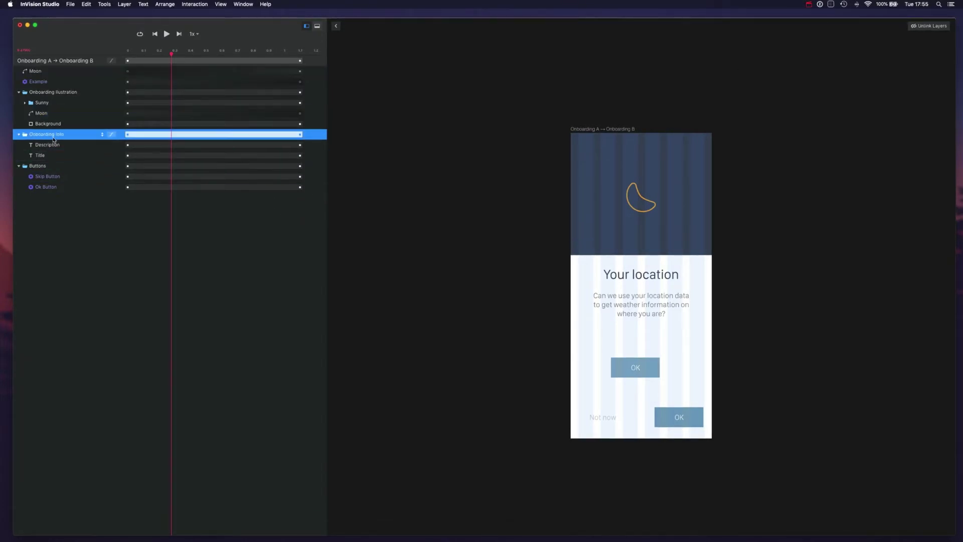
click(75, 92)
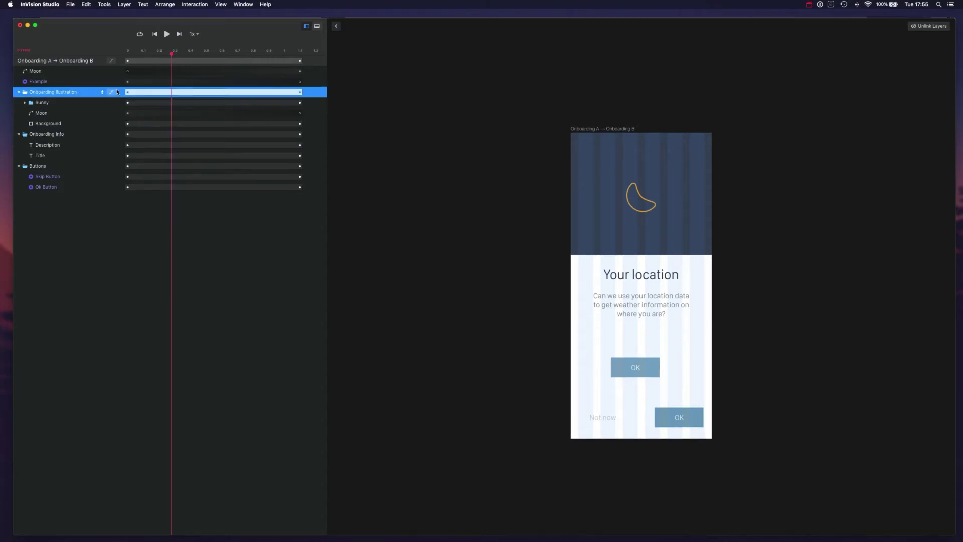
click(48, 71)
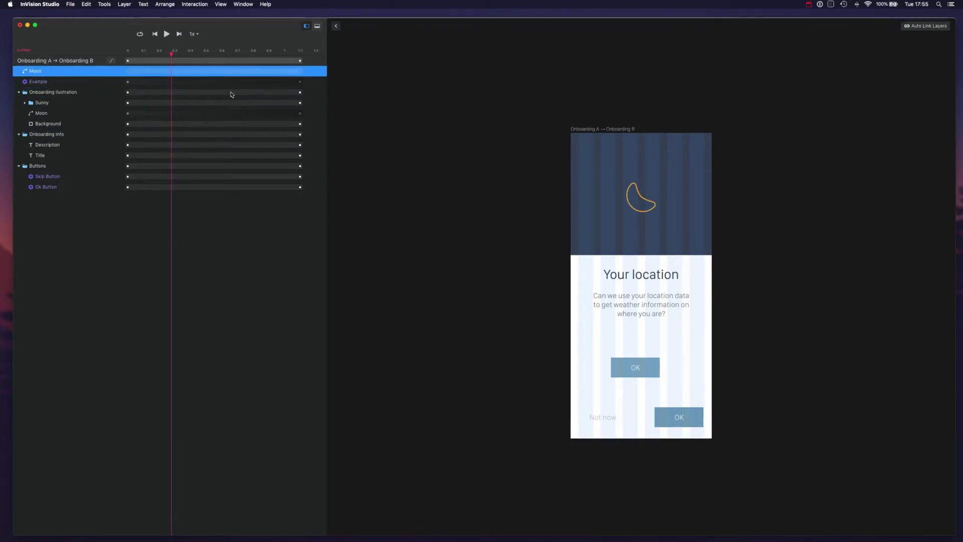
Link matching layers, then link the two Moon layers into one and scrub mid-transition.
click(929, 26)
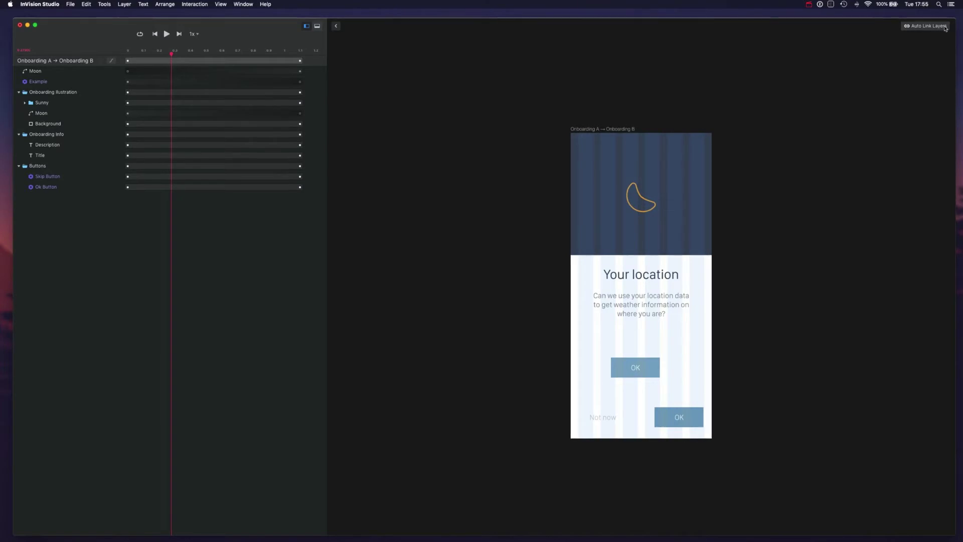
click(48, 113)
super+click(54, 73)
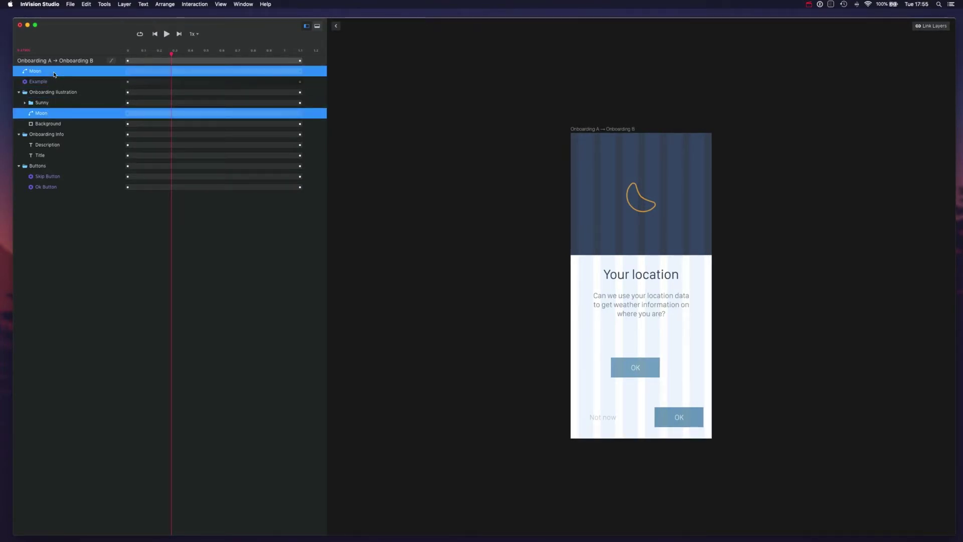
click(930, 26)
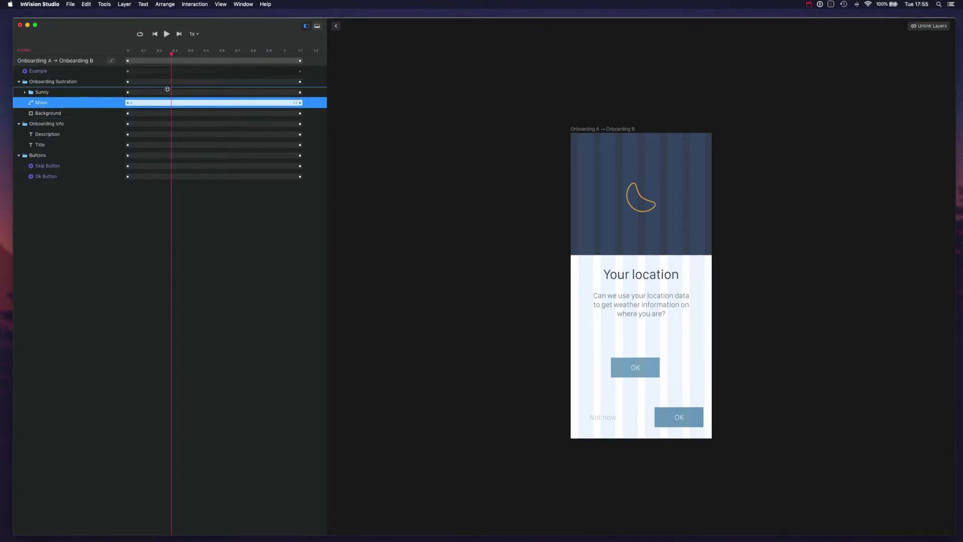
drag(171, 52, 259, 60)
Preview the transition, end the Moon animation around 0.63 and delay the Sunny start.
key(space)
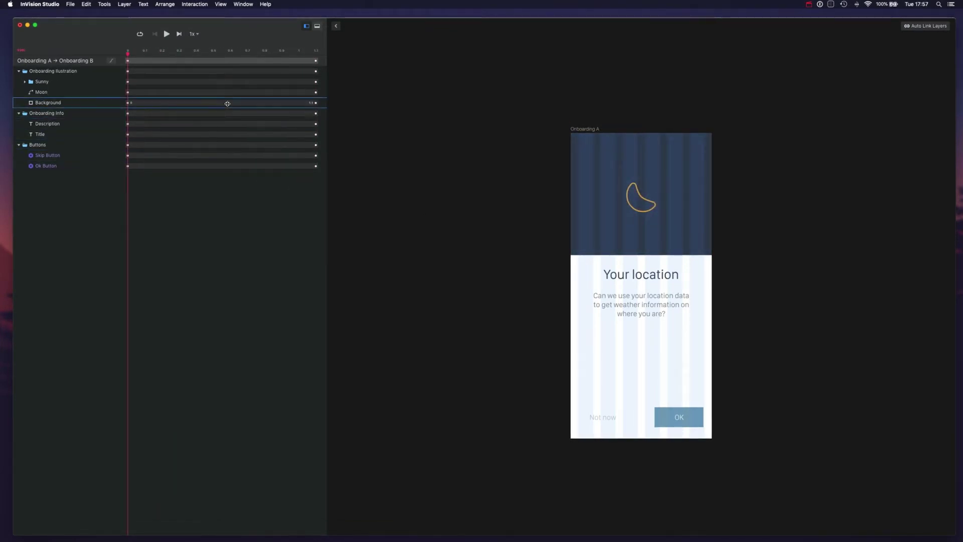
click(56, 93)
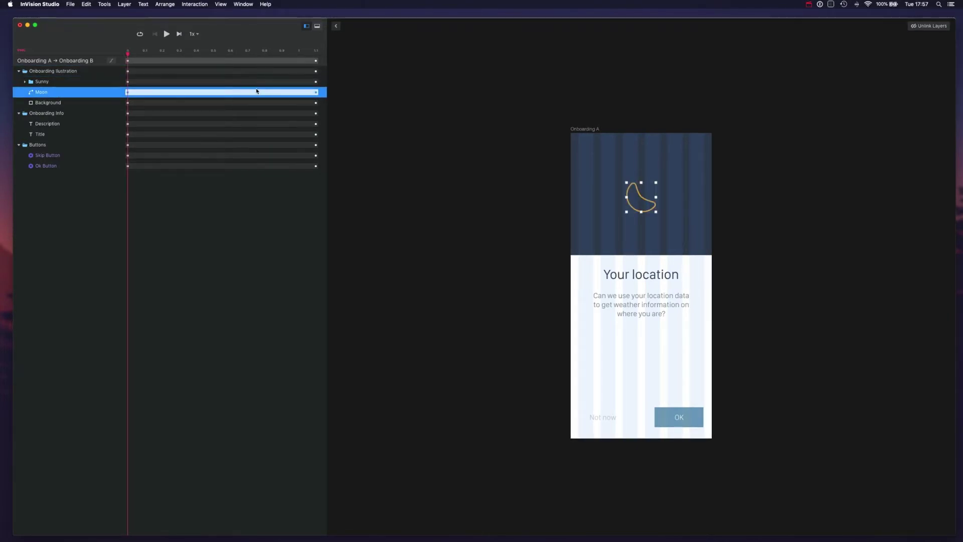
drag(317, 94, 243, 94)
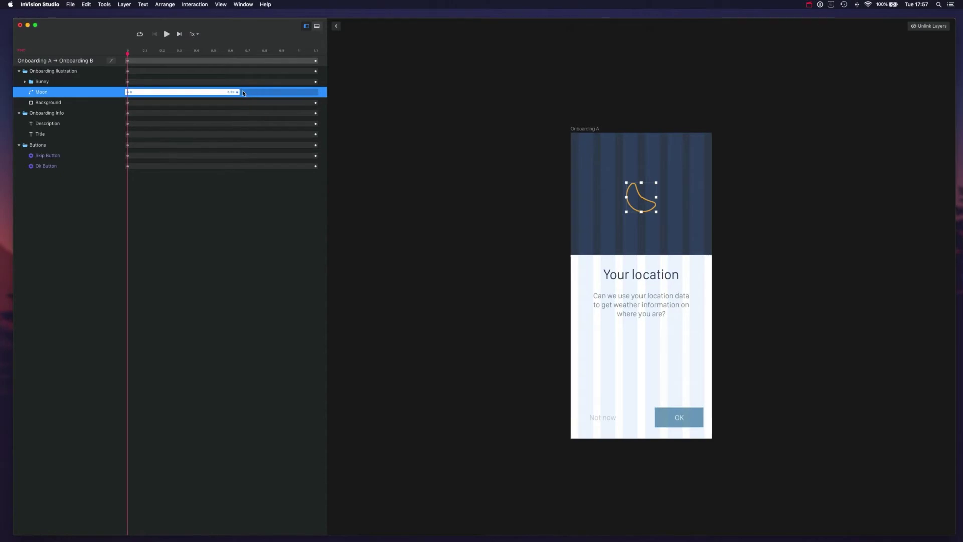
shift+click(136, 83)
drag(136, 83, 197, 85)
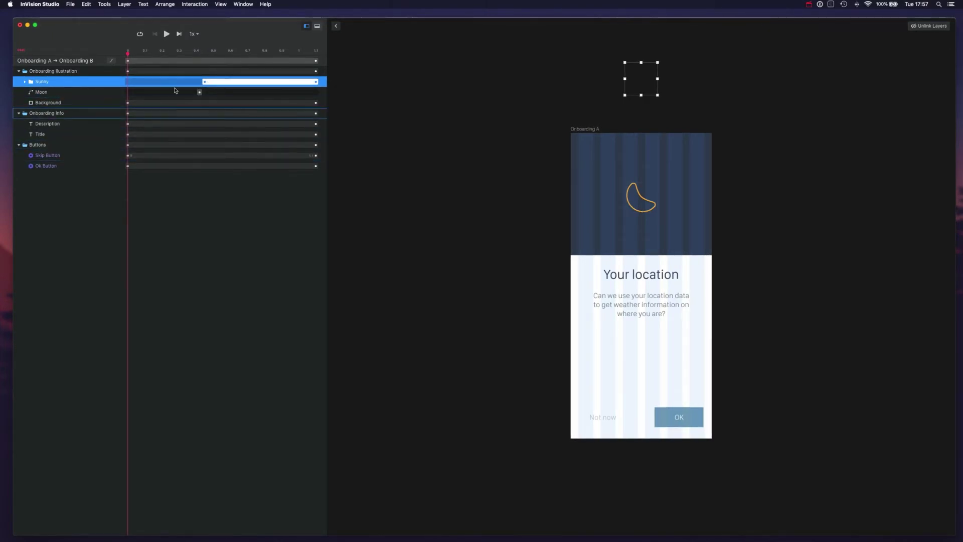
Move the Moon animation earlier so it finishes near 0.4 s.
click(183, 95)
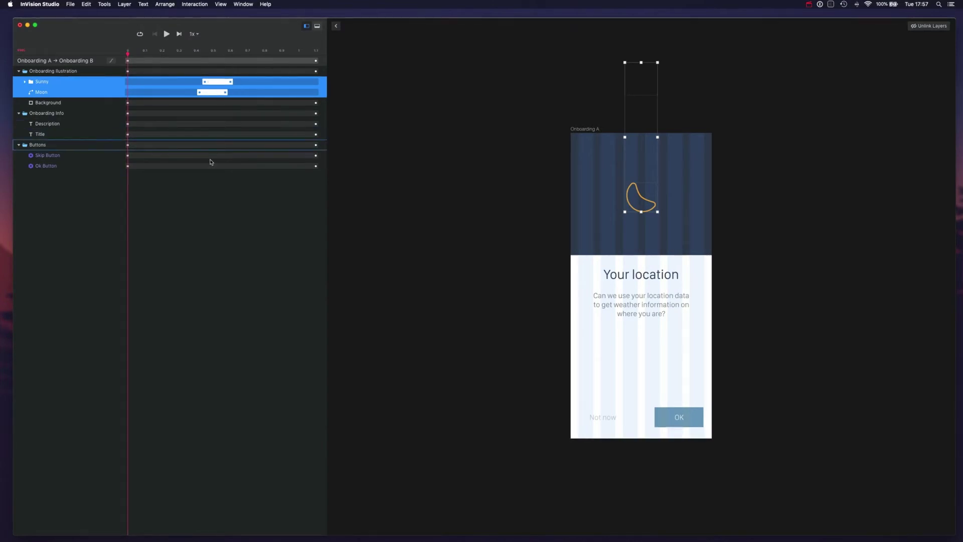
click(194, 200)
click(169, 97)
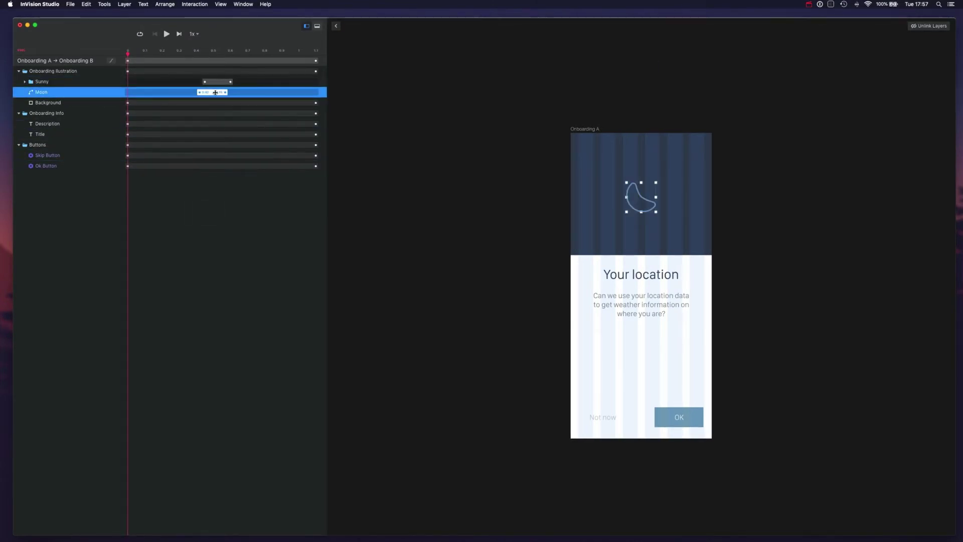
drag(161, 93, 289, 82)
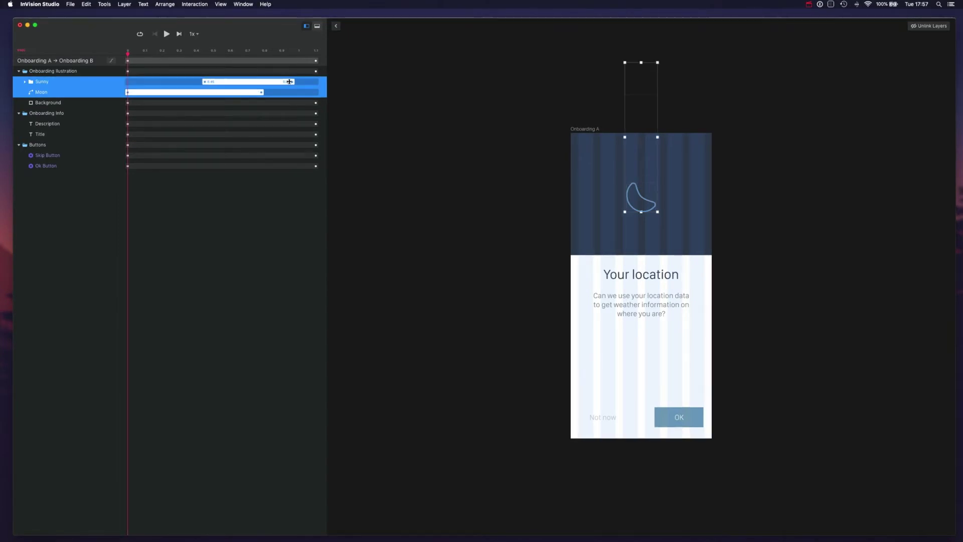
Extend the Sunny animation so it starts around 0.4 s and runs to the transition's end.
shift+click(280, 114)
shift+click(280, 114)
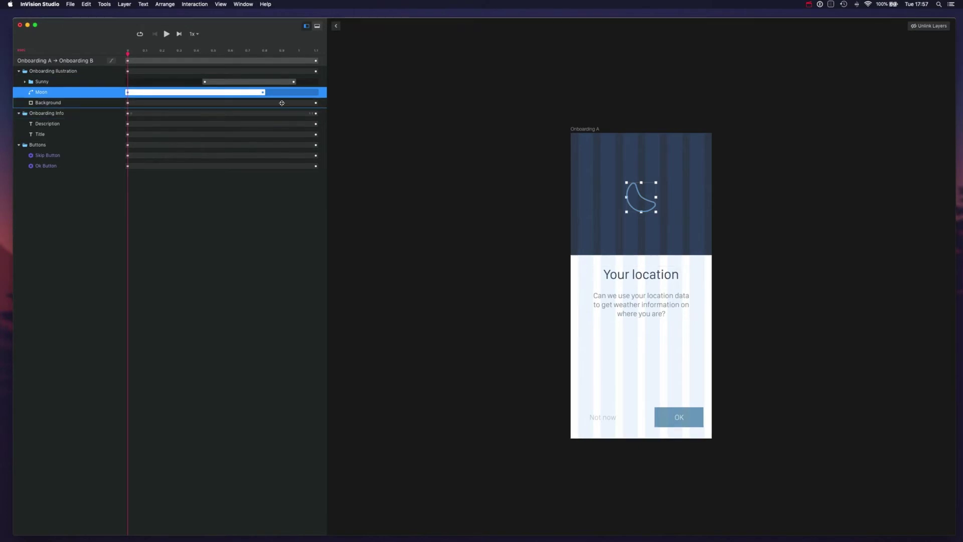
click(280, 71)
drag(280, 82, 311, 81)
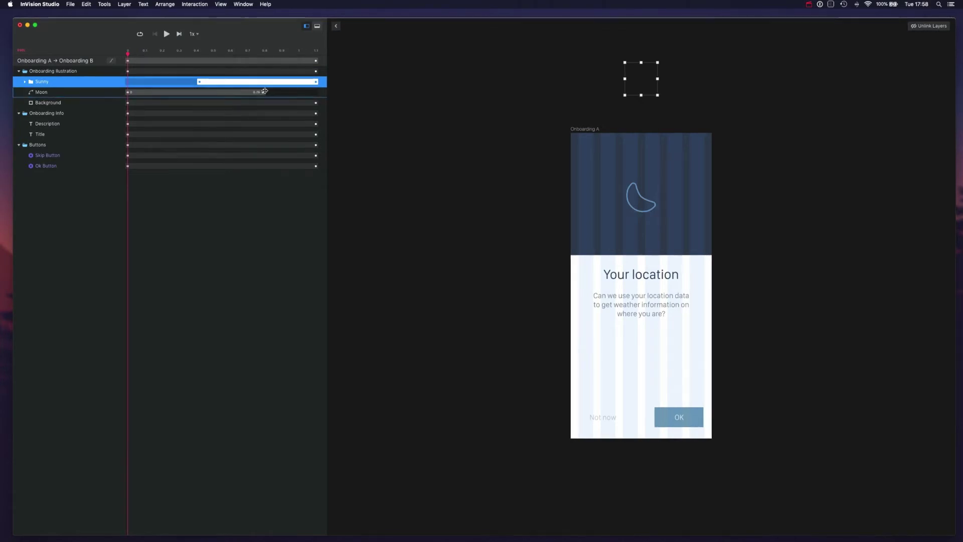
shift+click(60, 113)
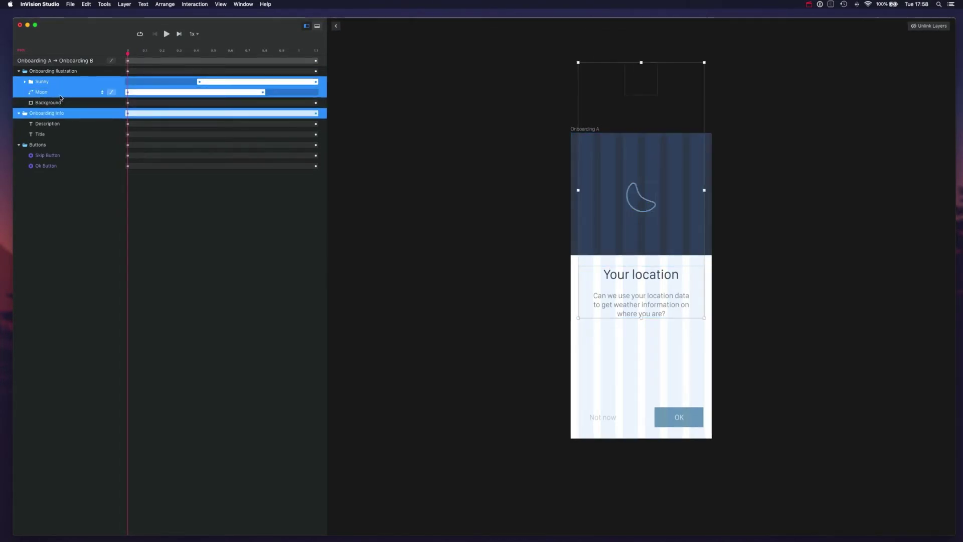
shift+click(61, 113)
key(Escape)
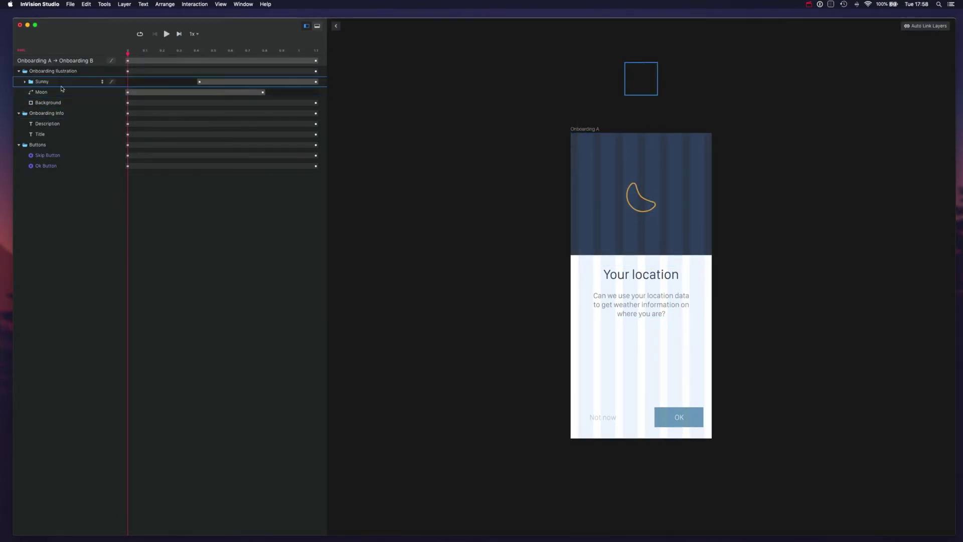
click(59, 94)
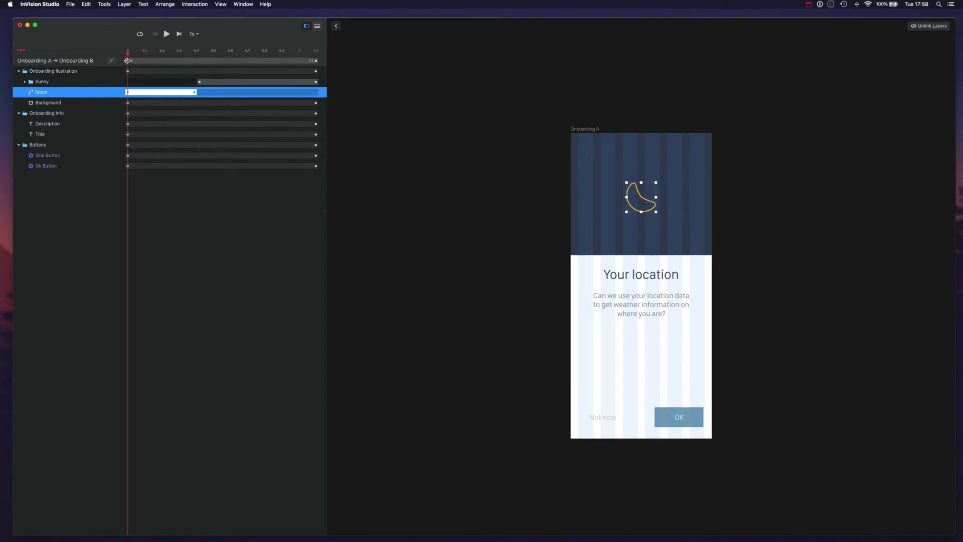
Start the Sunny animation earlier, around 0.25 s, checking the sun's Circle in the preview.
drag(127, 54, 305, 75)
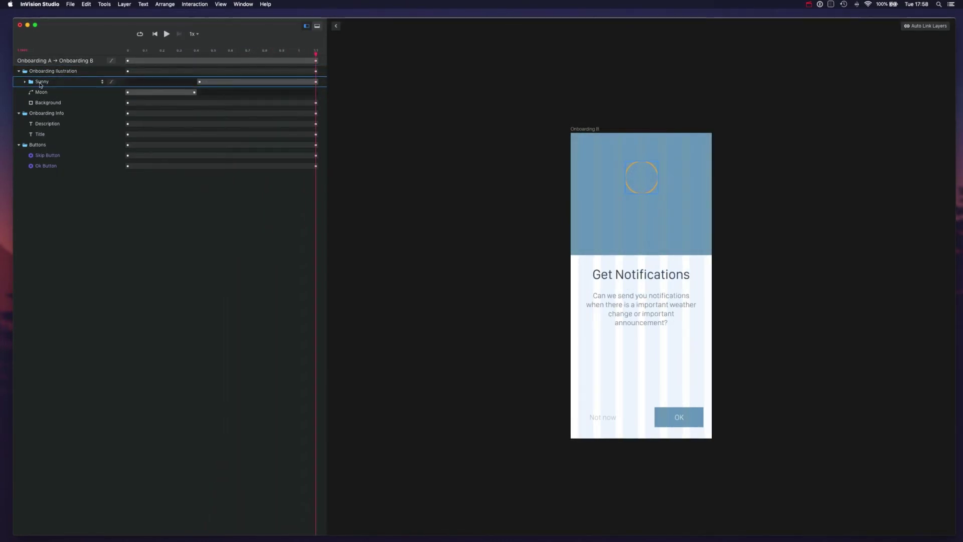
click(63, 81)
click(64, 94)
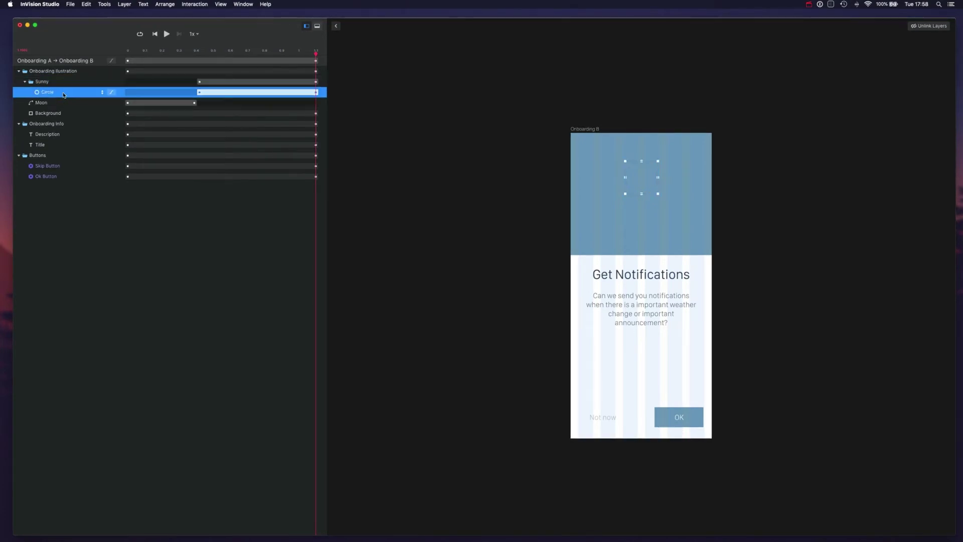
drag(314, 53, 270, 52)
click(220, 91)
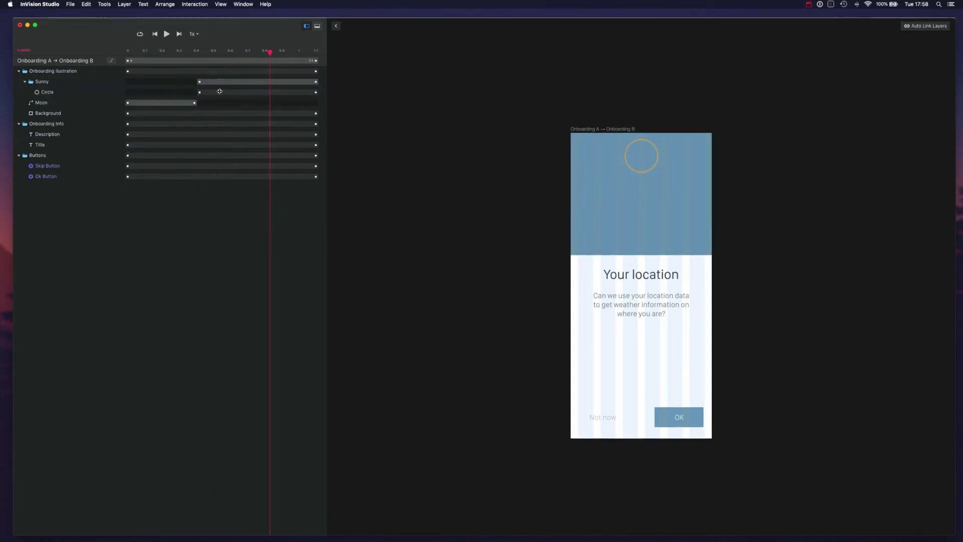
click(206, 82)
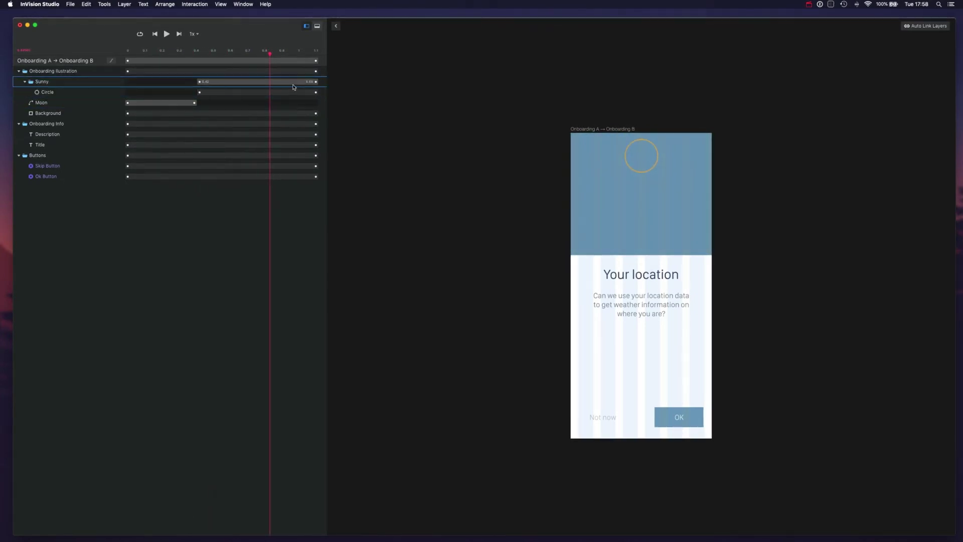
drag(296, 83, 269, 81)
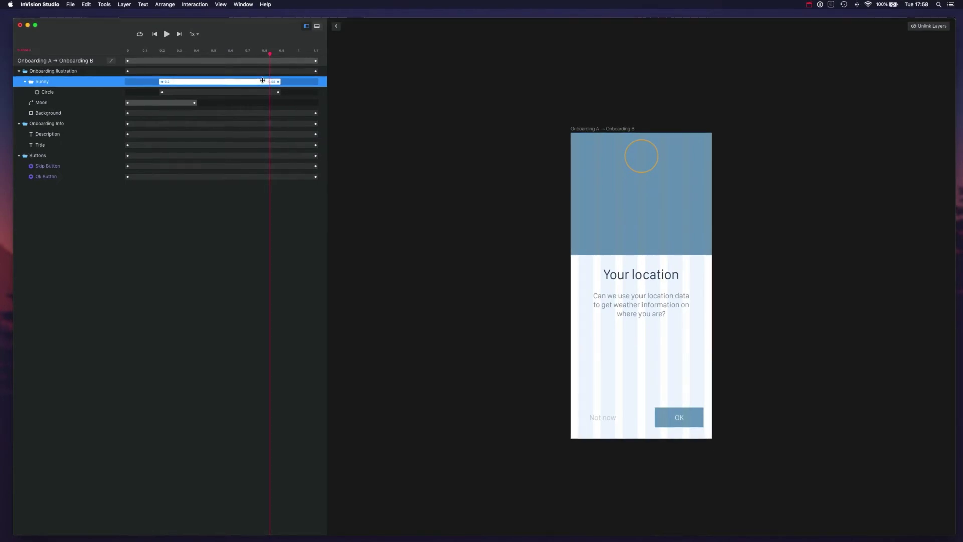
drag(270, 52, 264, 90)
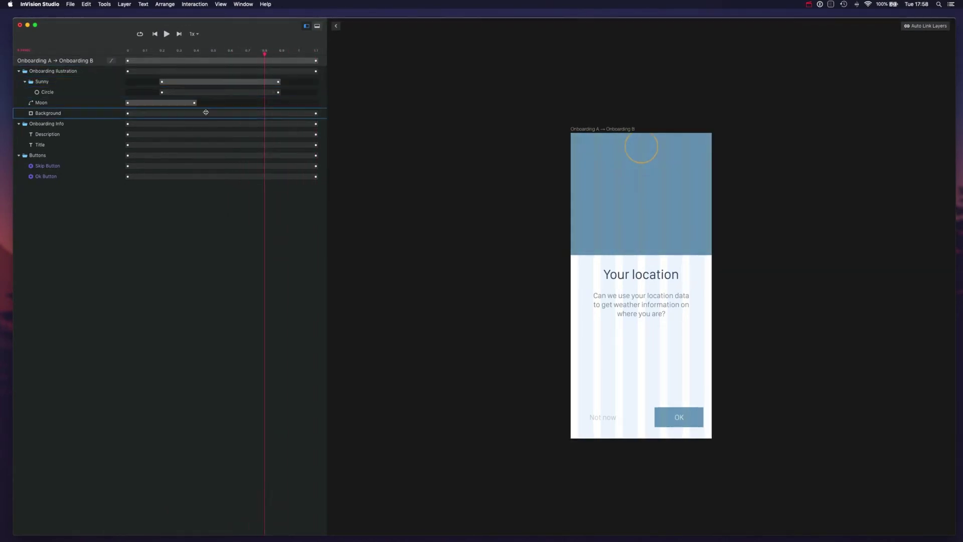
Delay the Background colour change to start around 0.37 s, then play the full transition.
drag(129, 115, 191, 115)
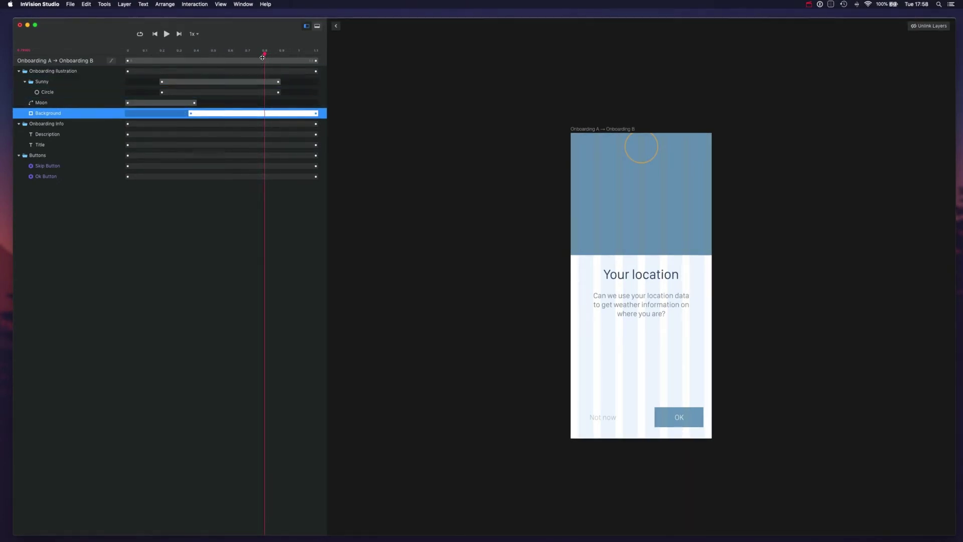
drag(263, 53, 136, 50)
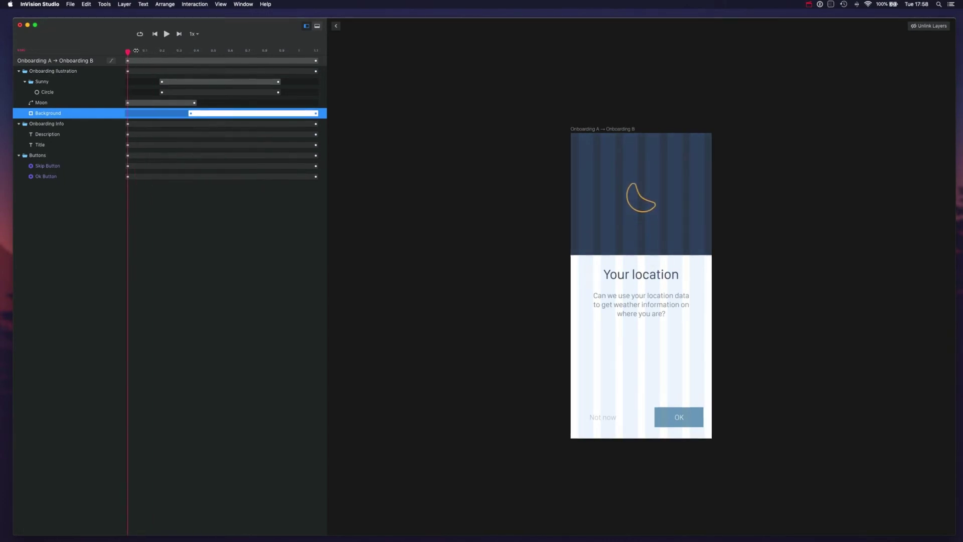
click(166, 34)
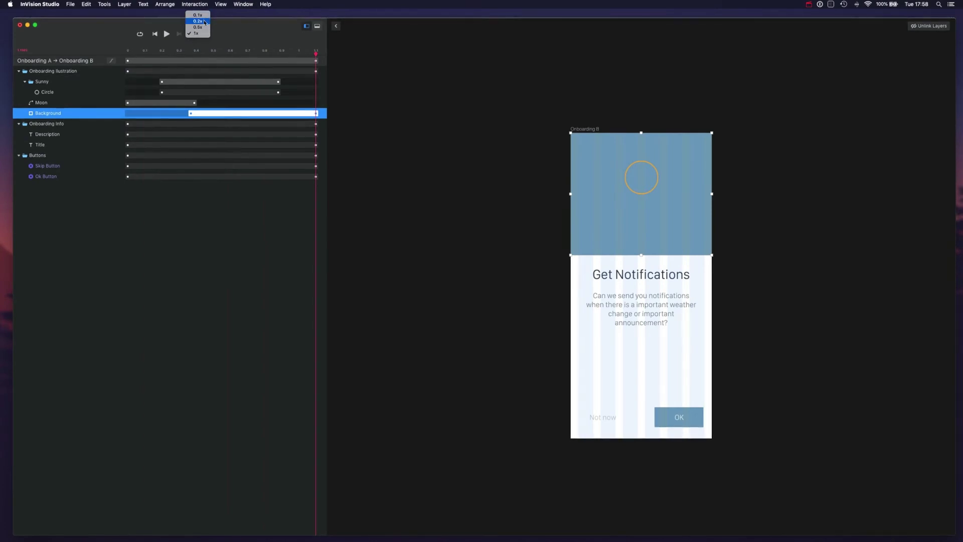
Watch the slowed transition from the start, pausing near 0.28 s before resuming.
drag(315, 53, 126, 52)
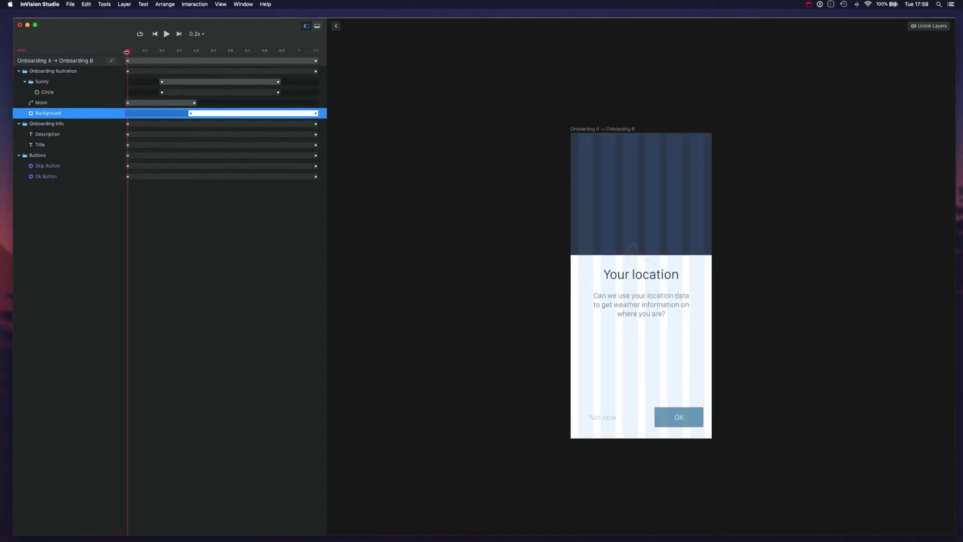
click(167, 38)
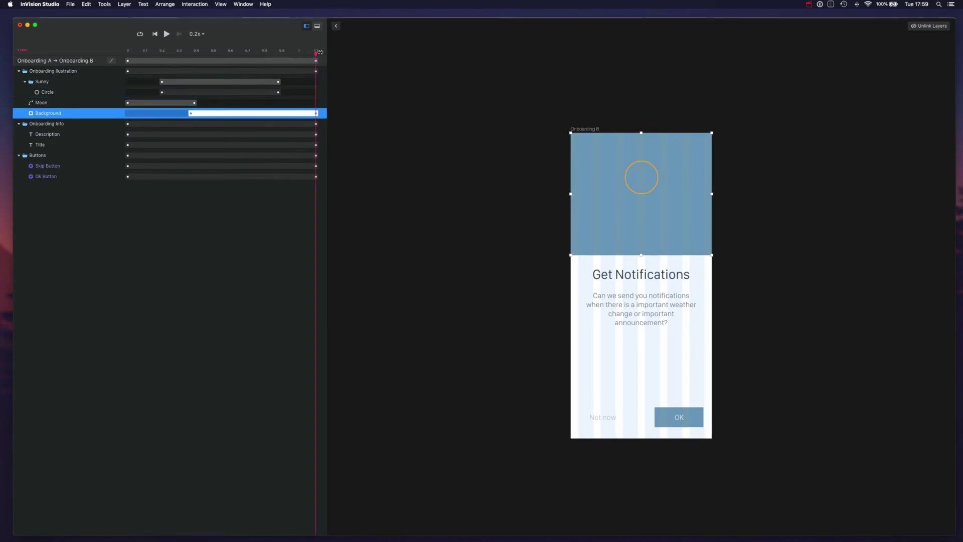
click(175, 51)
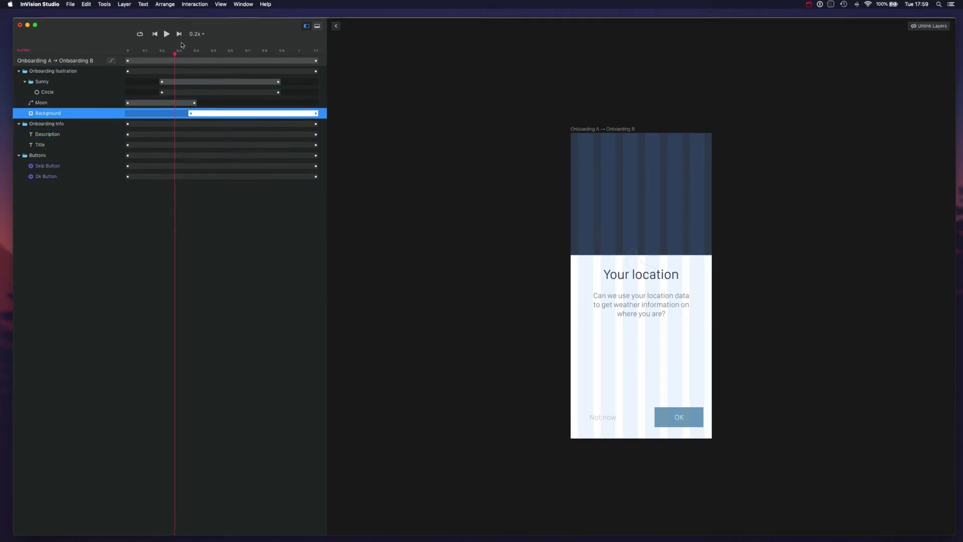
click(166, 34)
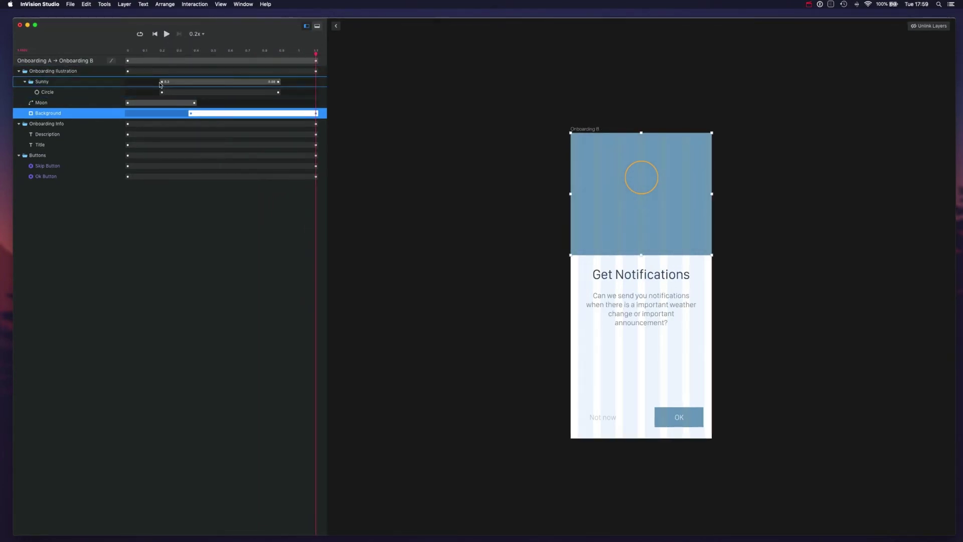
Start Sunny slightly earlier, end it around 0.68 s, replay, and expand the Moon's animated properties.
drag(159, 83, 155, 83)
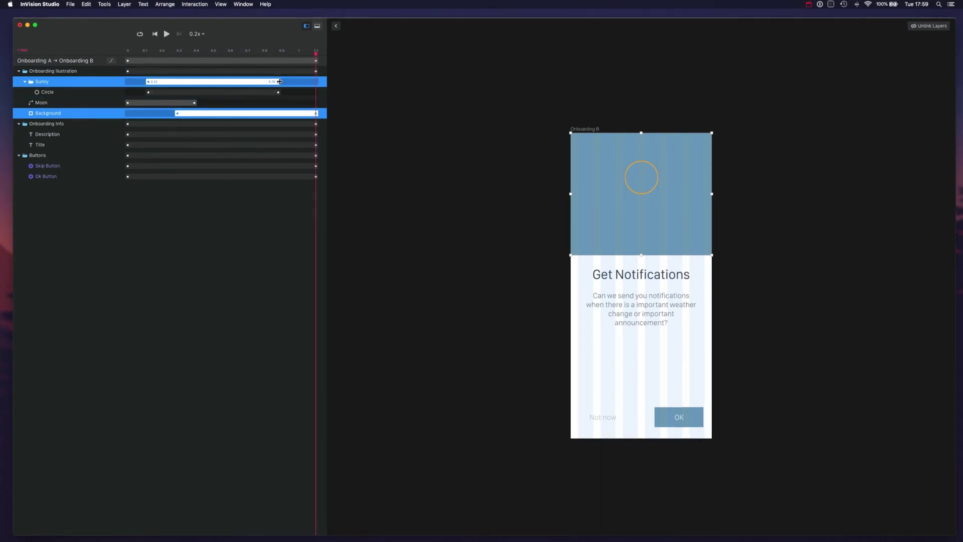
drag(269, 81, 249, 84)
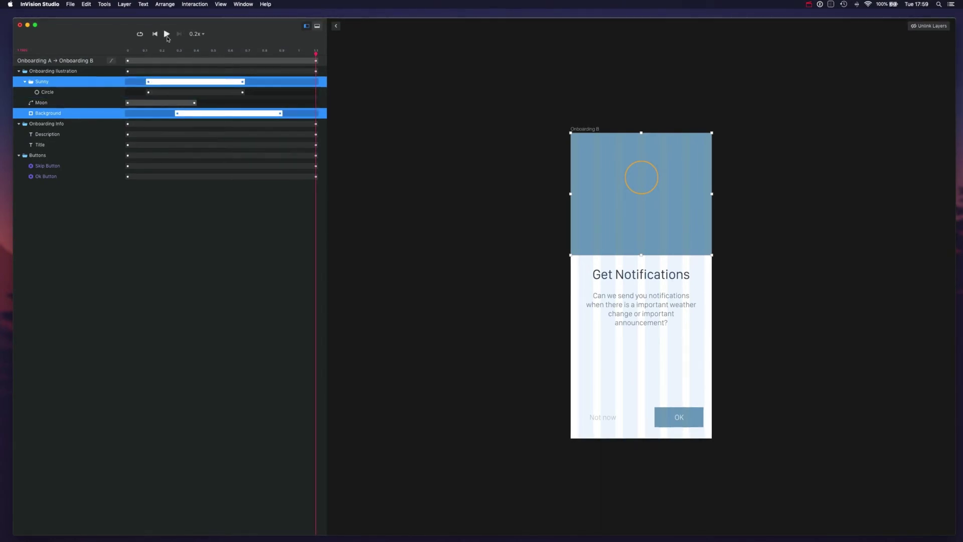
click(167, 34)
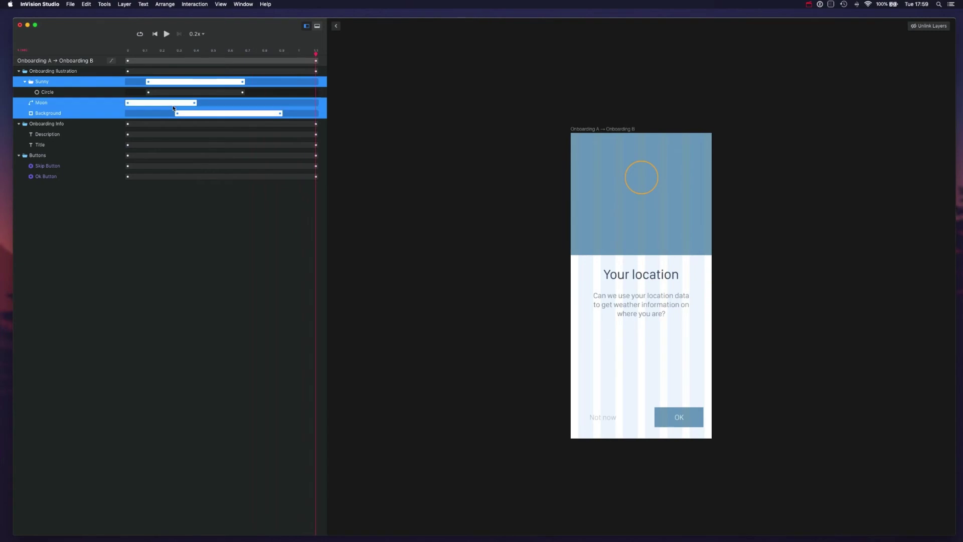
click(138, 225)
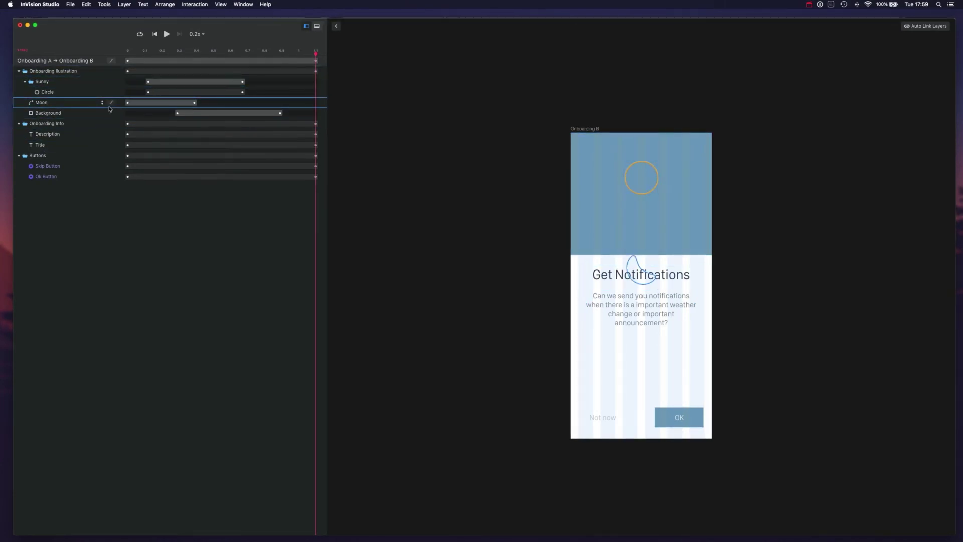
click(103, 103)
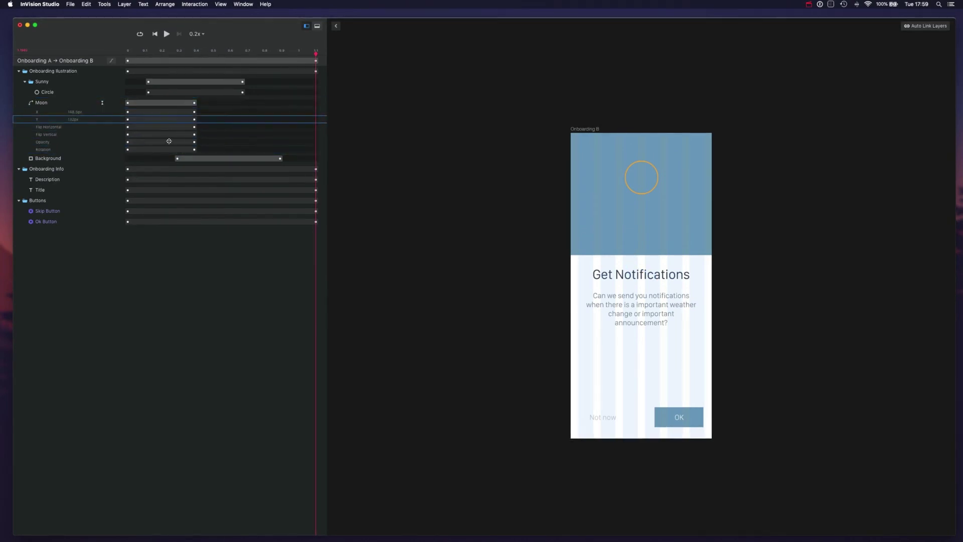
End the Moon's opacity fade around 0.23 s and bring up its easing curve.
click(189, 142)
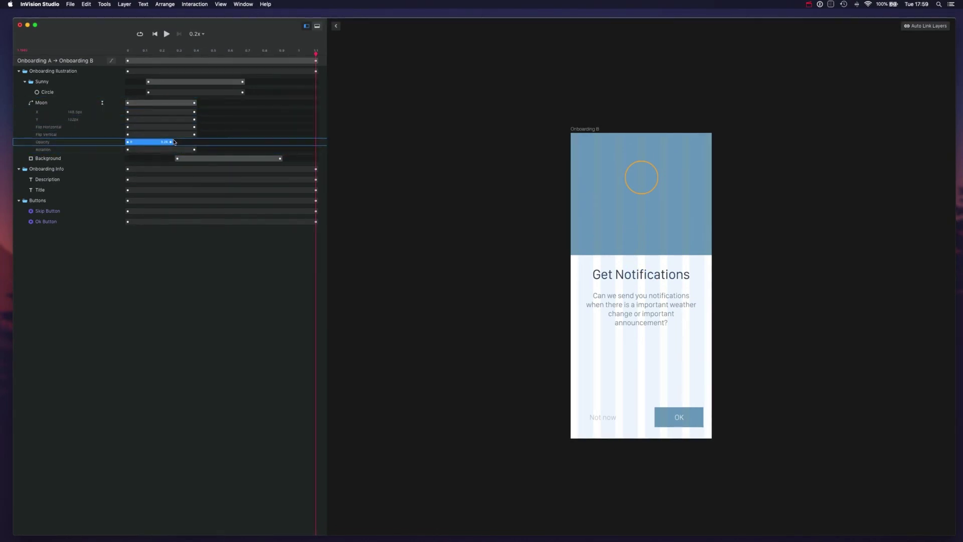
drag(174, 142, 171, 142)
click(157, 143)
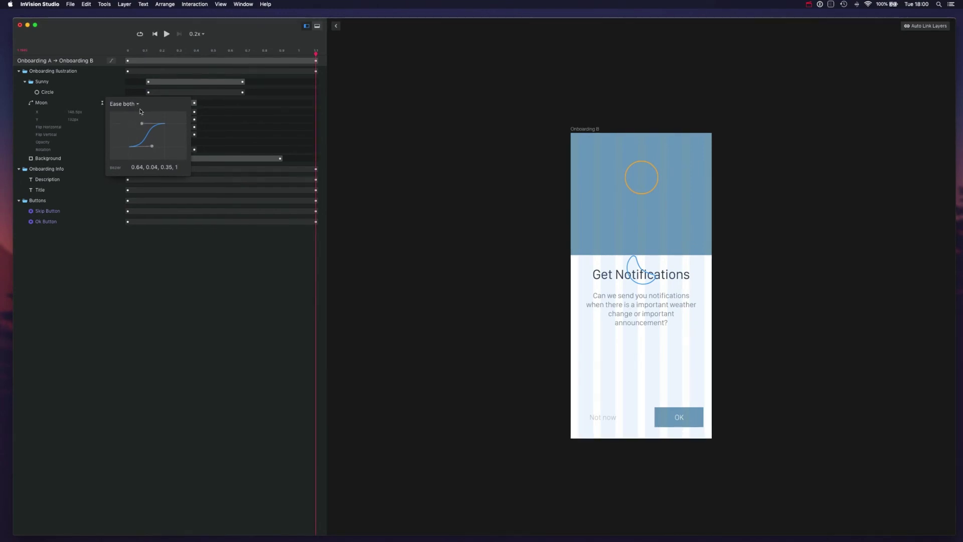
Reshape the moon fade's easing into a custom bezier with overshoot on the upper control point.
click(124, 103)
click(164, 140)
drag(152, 144, 144, 136)
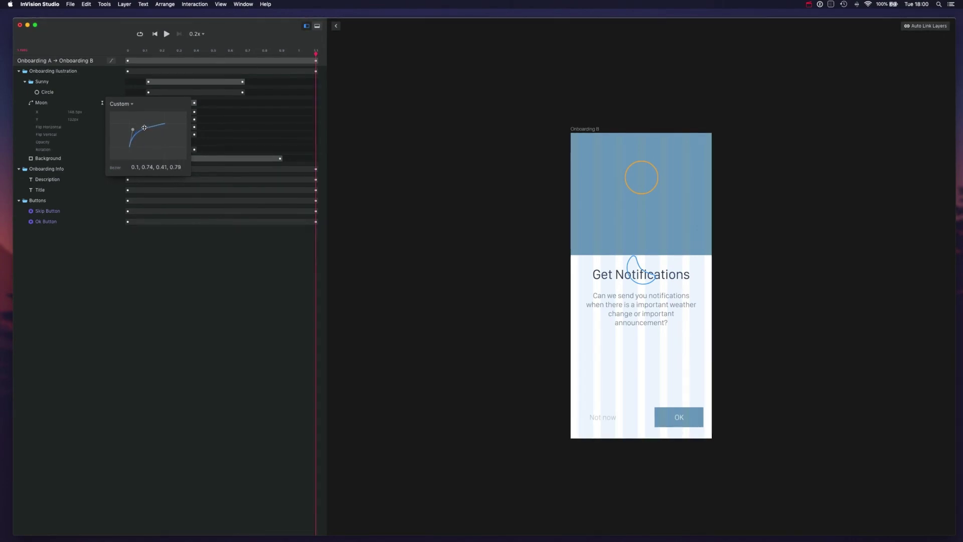
drag(144, 128, 153, 125)
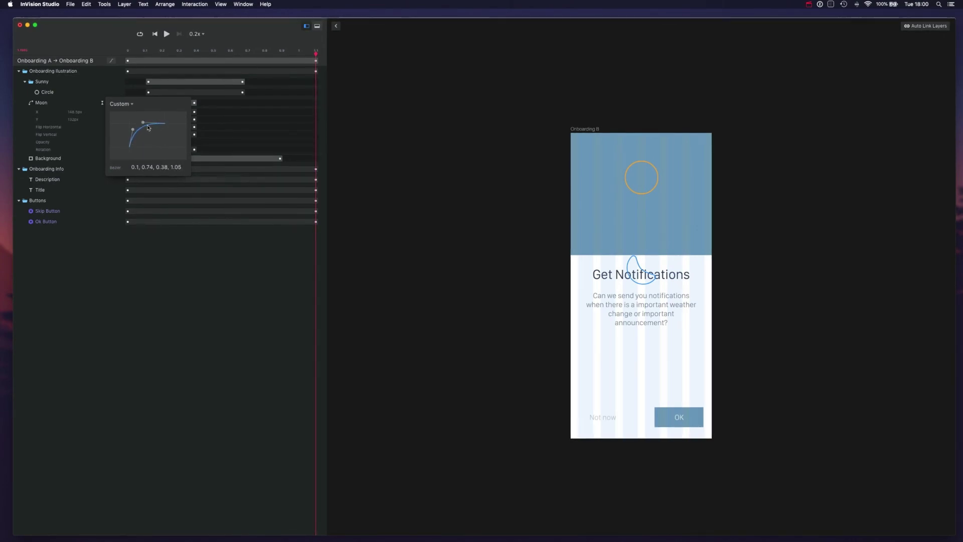
drag(144, 120, 148, 117)
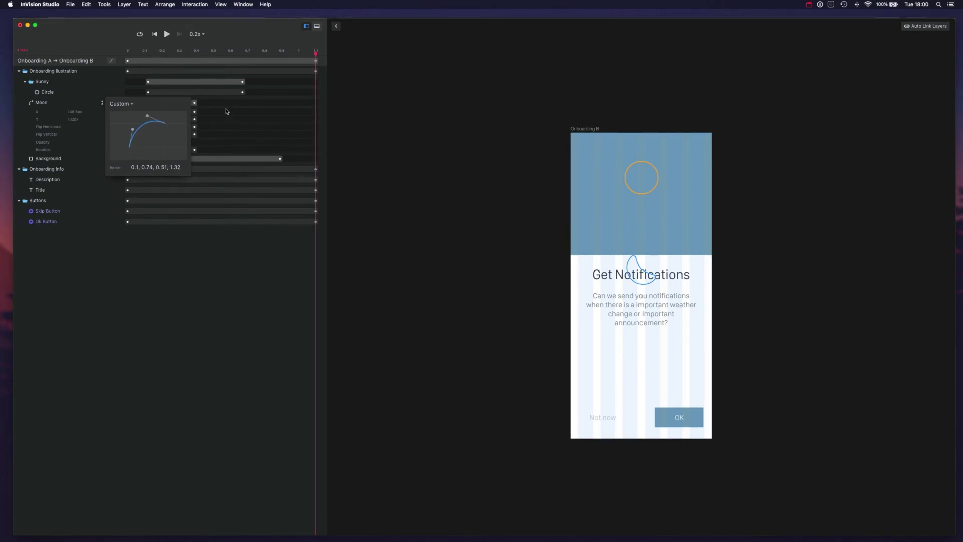
Preview the fade, then tone the curve down to 0.82, 0.45, 0.41, 0.98.
click(167, 34)
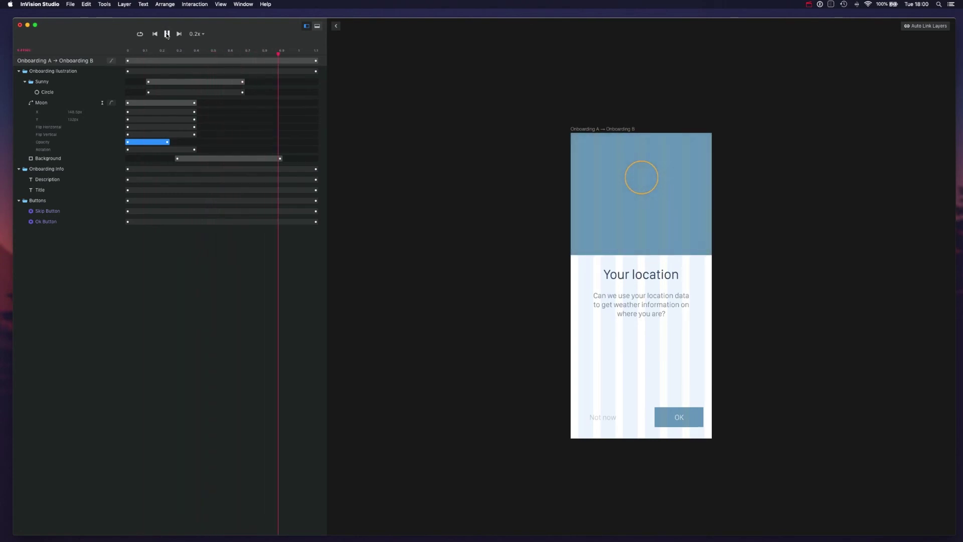
click(167, 34)
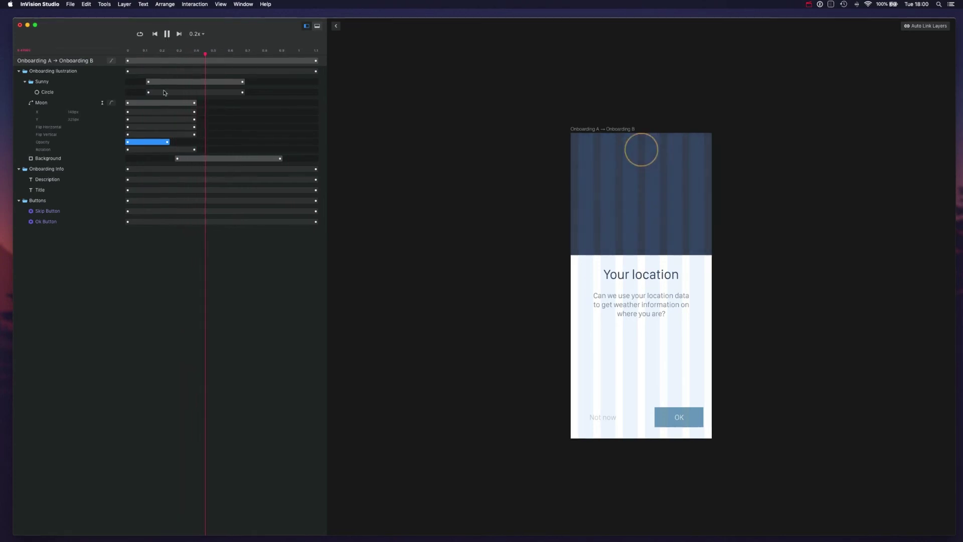
click(112, 103)
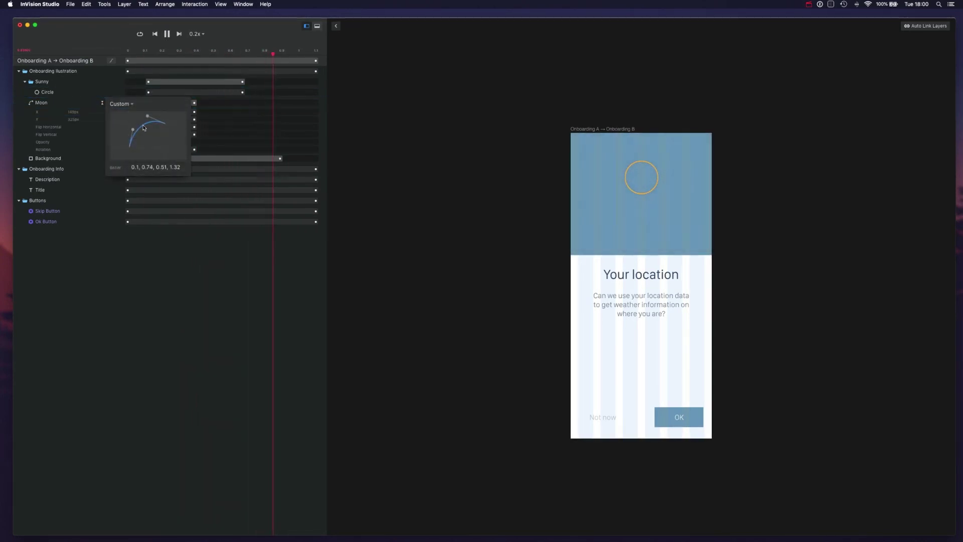
drag(148, 116, 164, 132)
click(170, 35)
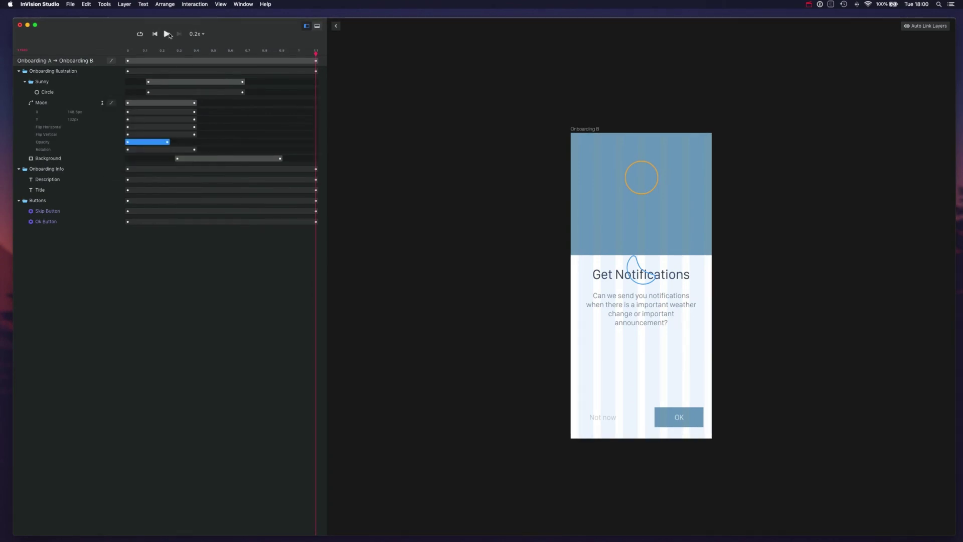
Start the sun's rise slightly earlier and replay the transition to check its timing.
click(167, 34)
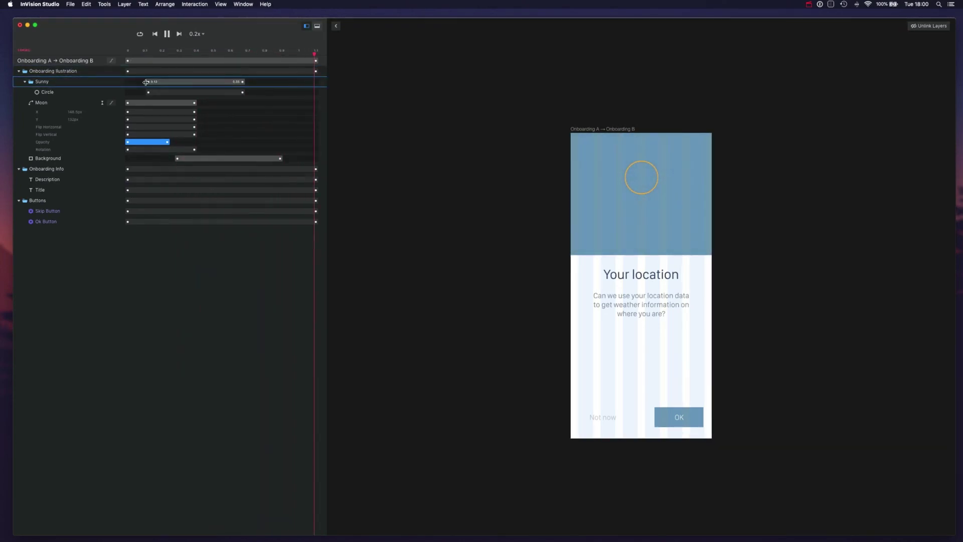
drag(148, 82, 131, 81)
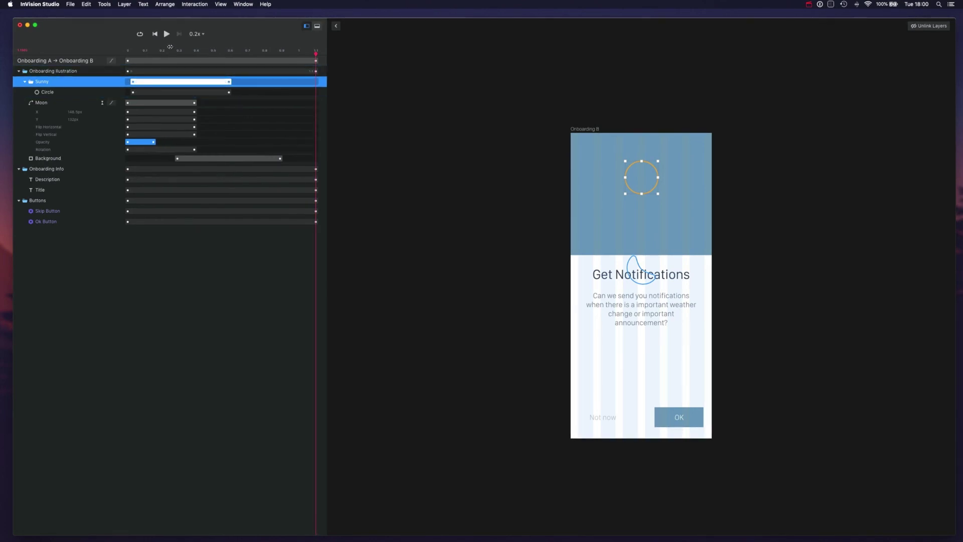
click(167, 34)
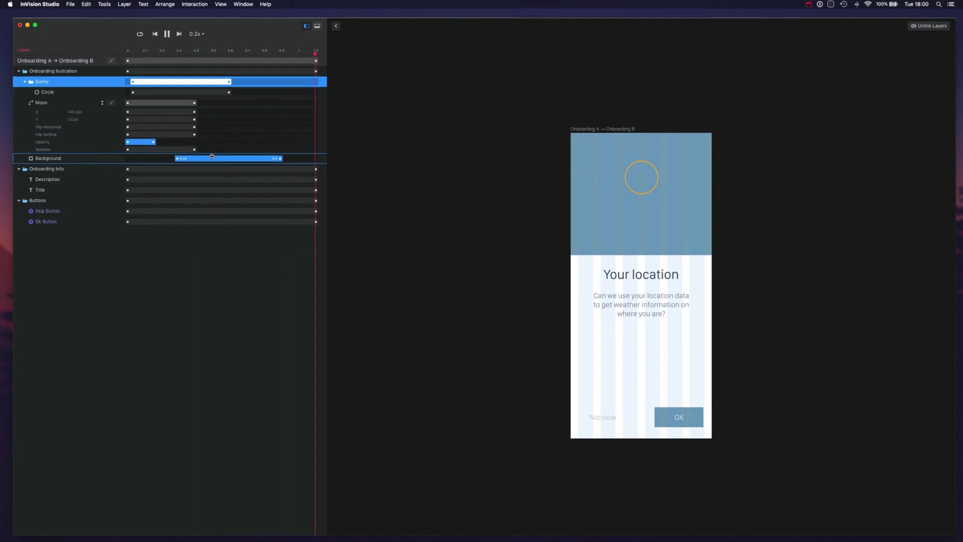
Start the background change earlier, set Sunny to about 0.03–0.6 s, and replay.
drag(213, 158, 182, 157)
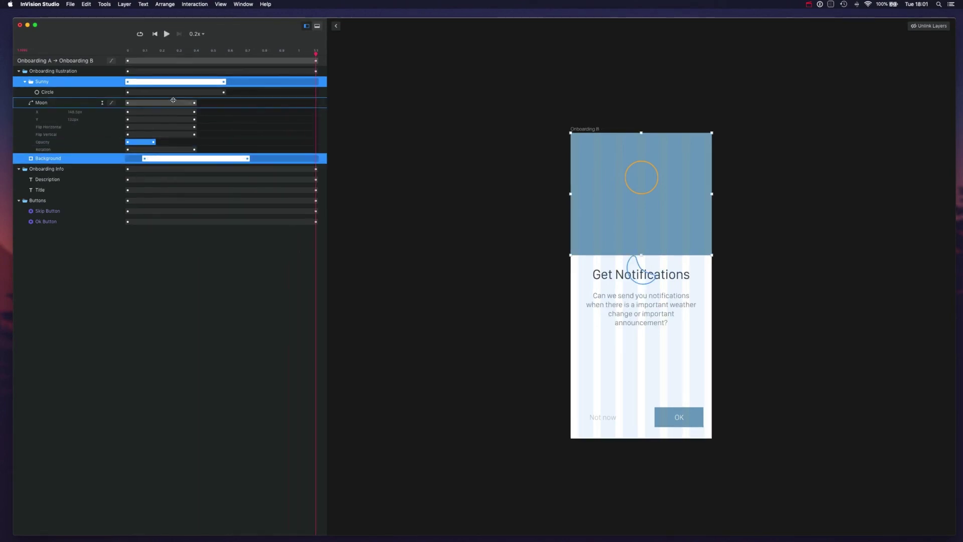
click(153, 228)
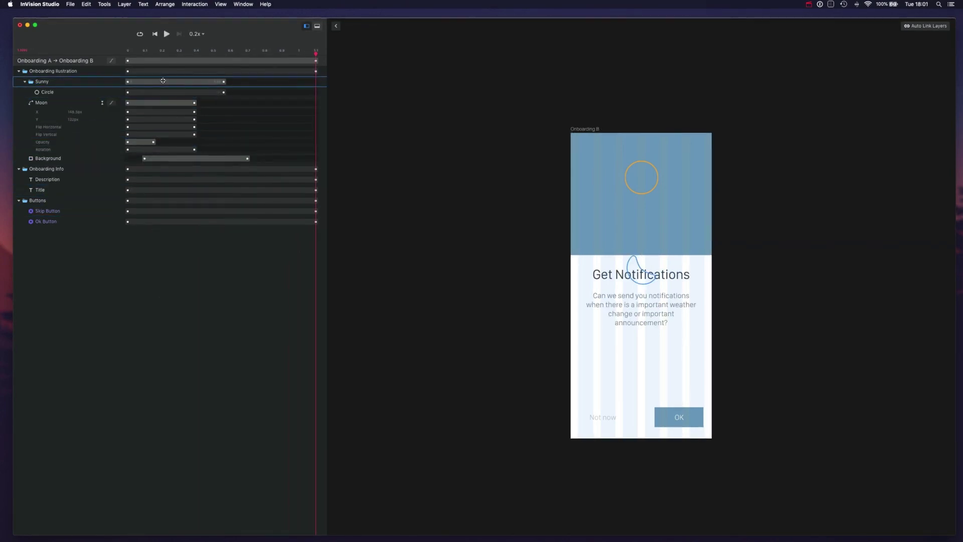
drag(163, 80, 174, 81)
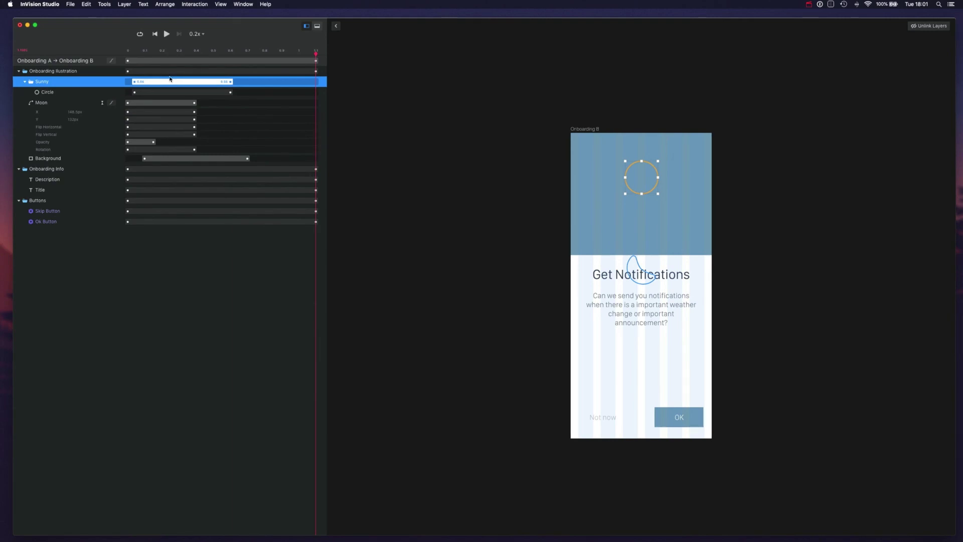
click(166, 34)
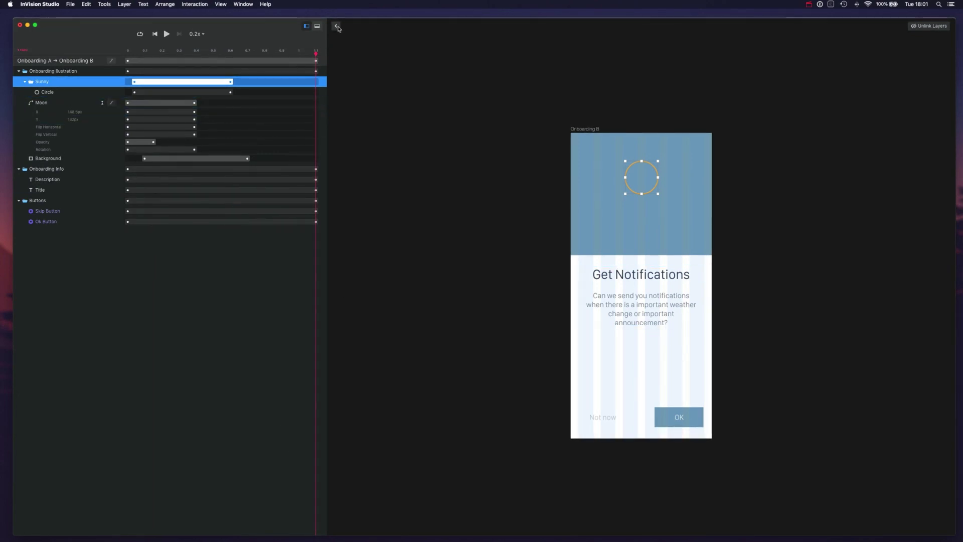
key(Escape)
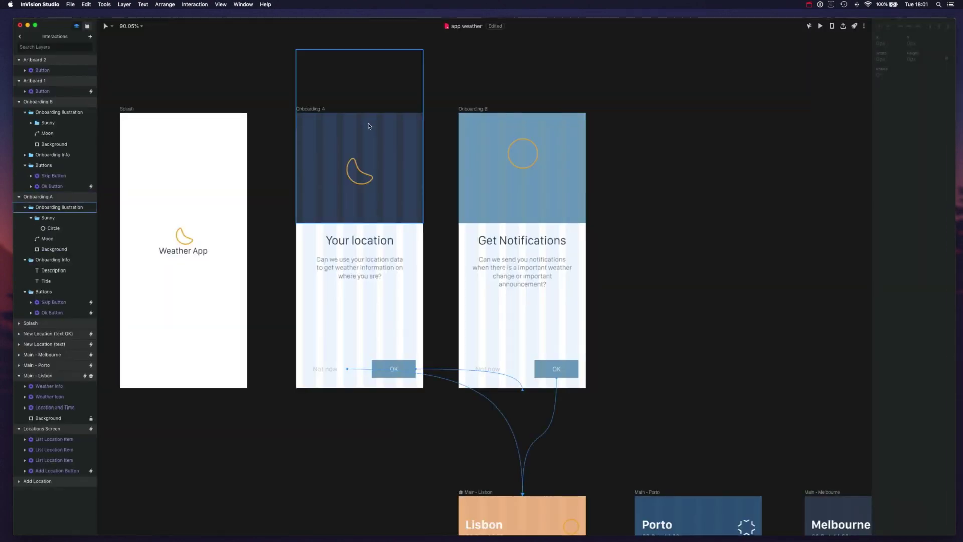
click(352, 113)
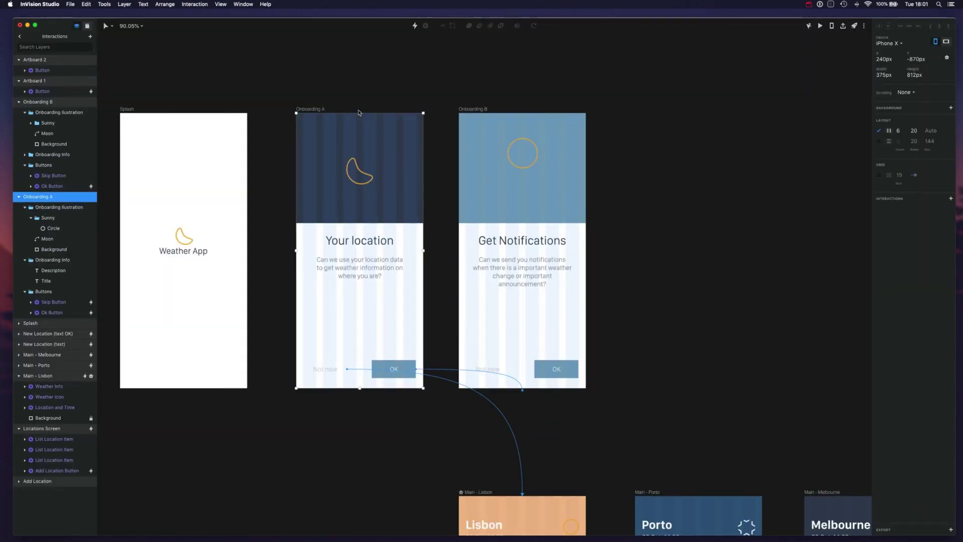
click(820, 26)
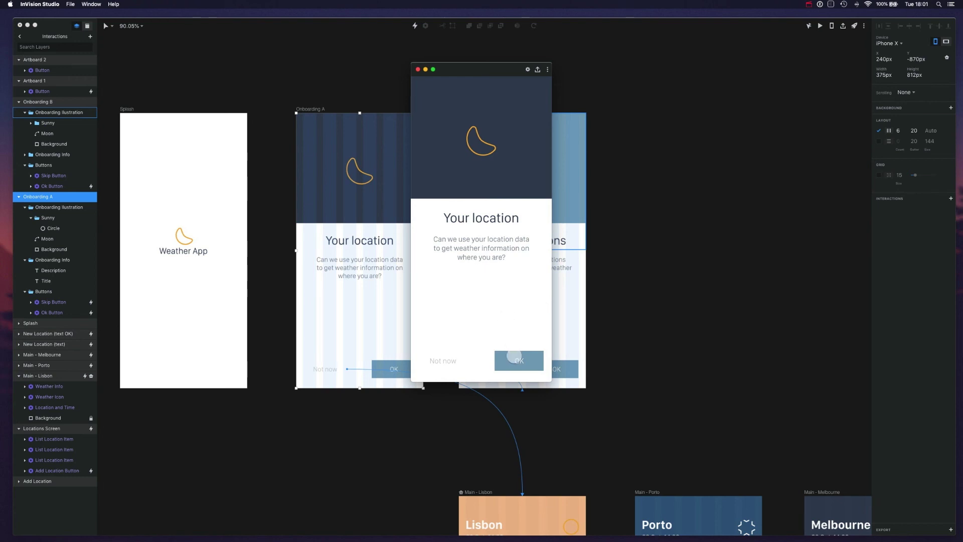
click(515, 357)
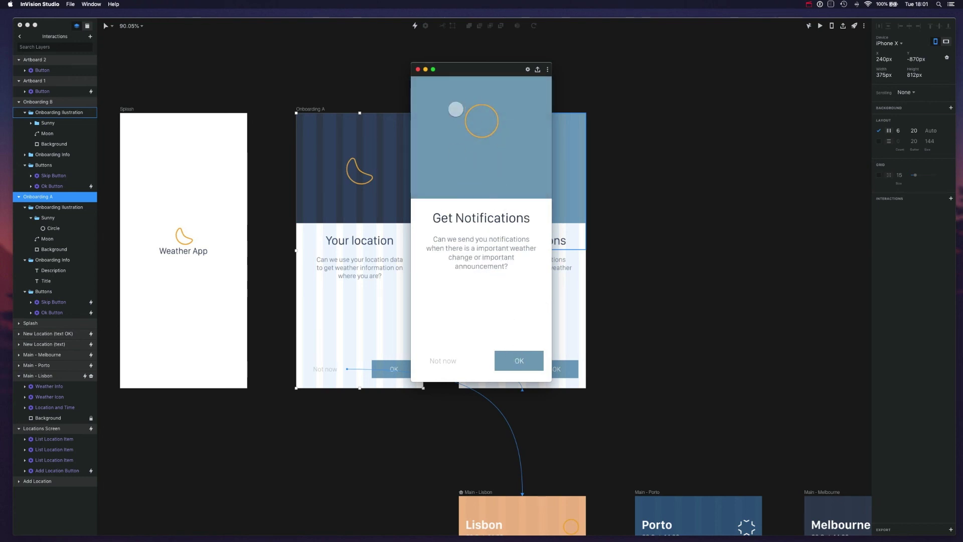
key(Escape)
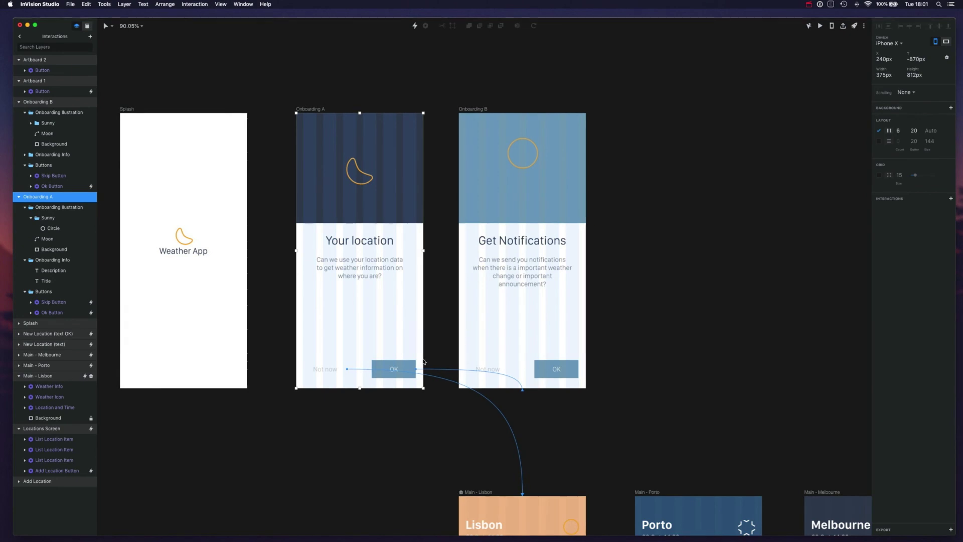
double_click(394, 369)
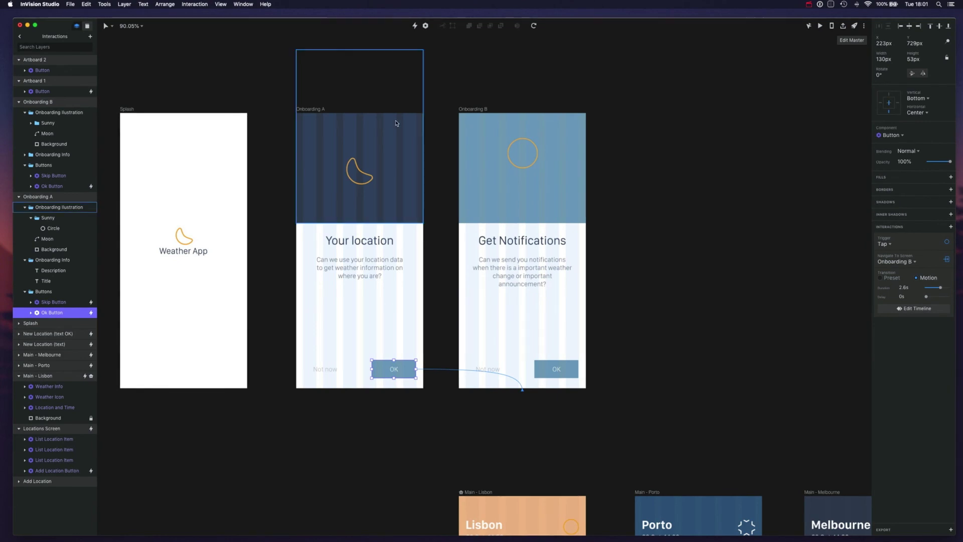
click(356, 113)
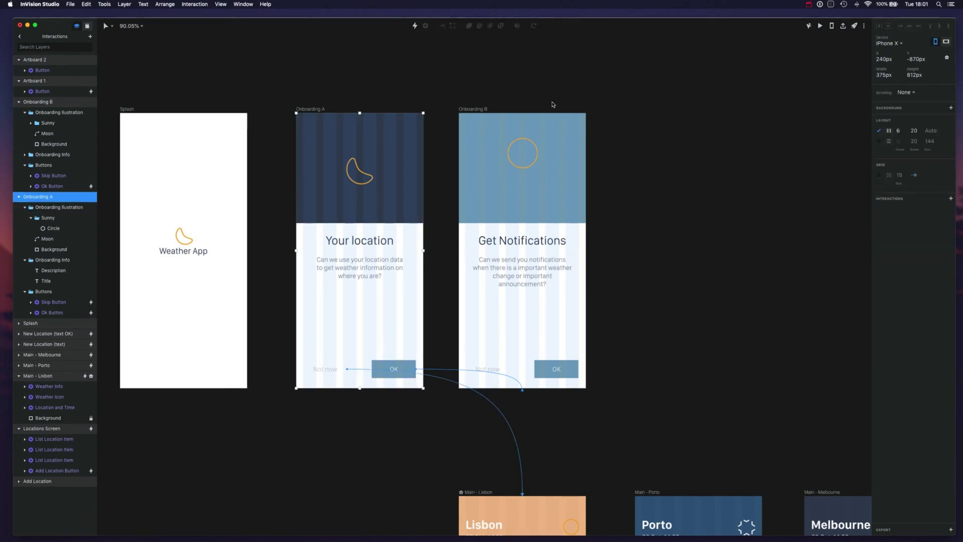
click(820, 25)
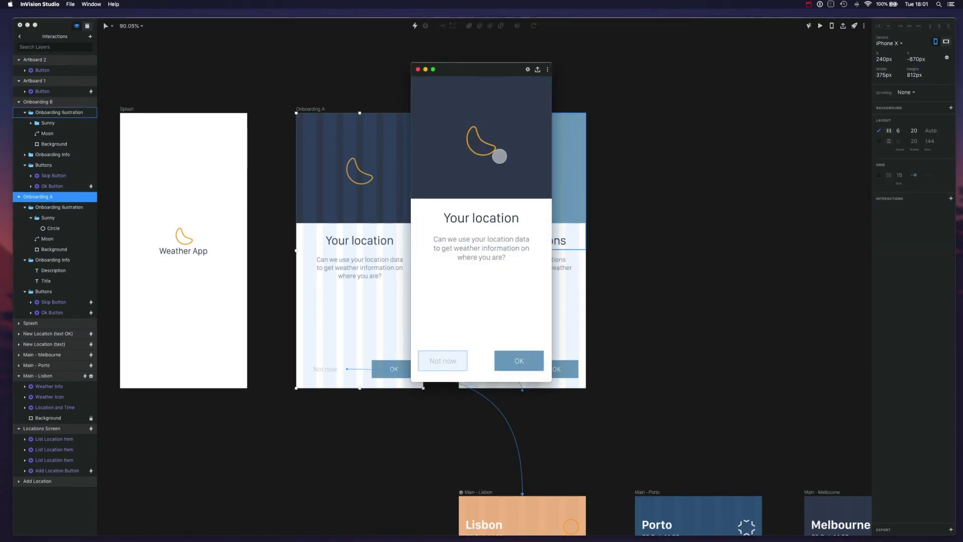
click(520, 356)
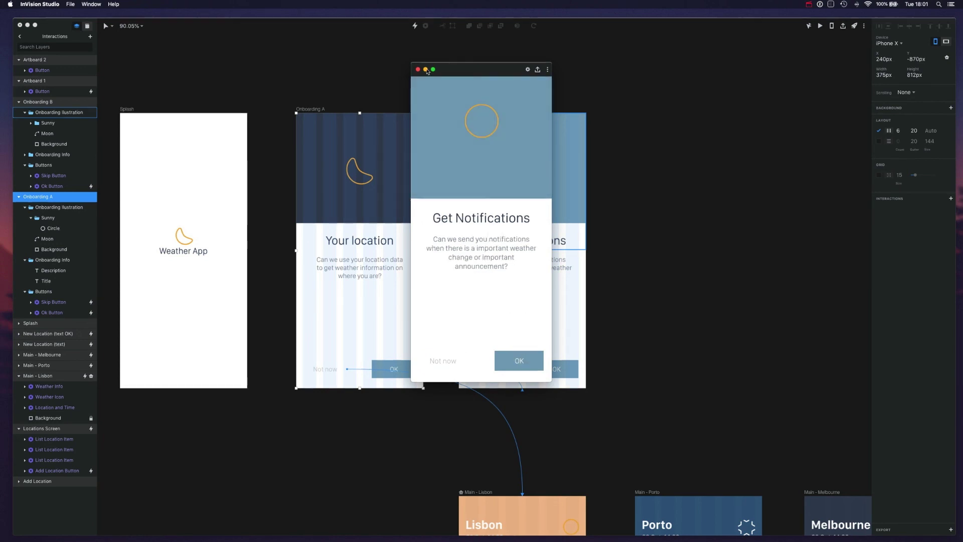
click(418, 69)
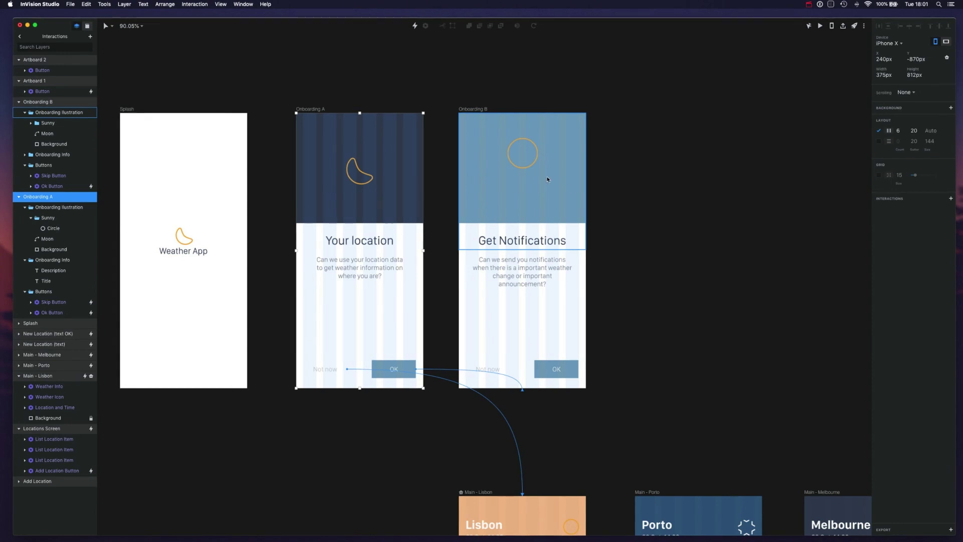
click(449, 96)
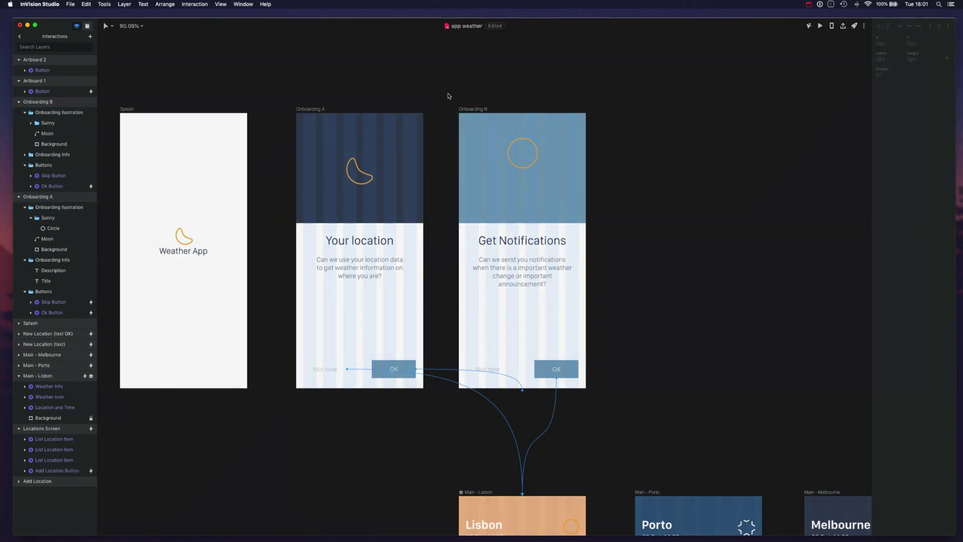